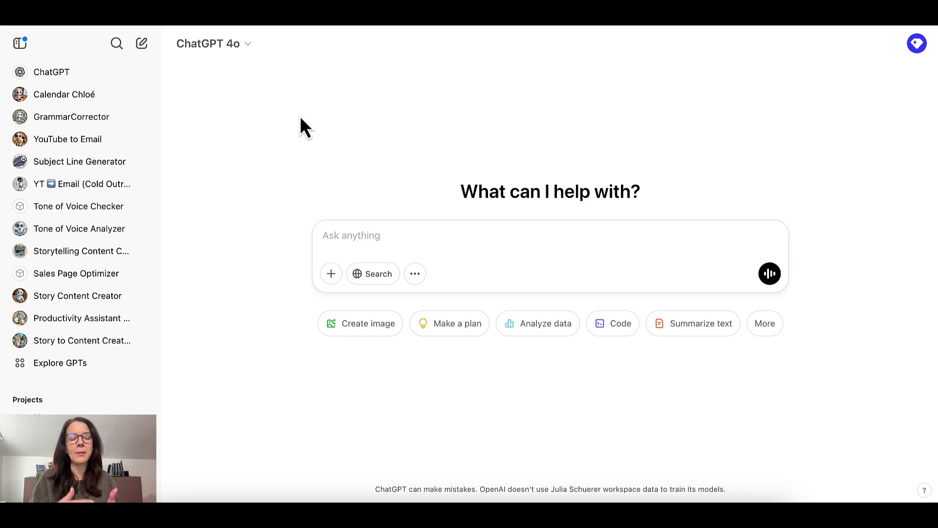
Begin a new chat prompt with "I need your help optimizing an email that I've sent back in 2023"
click(350, 236)
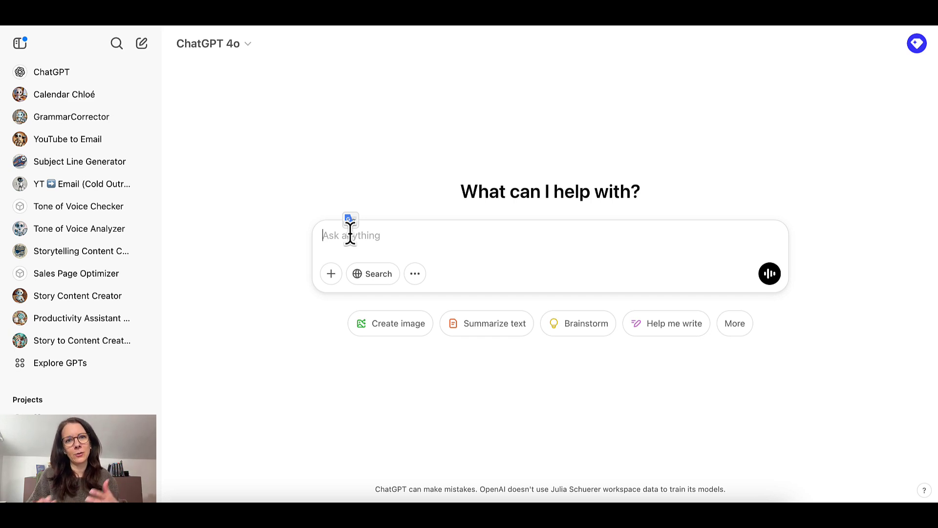
text(I need )
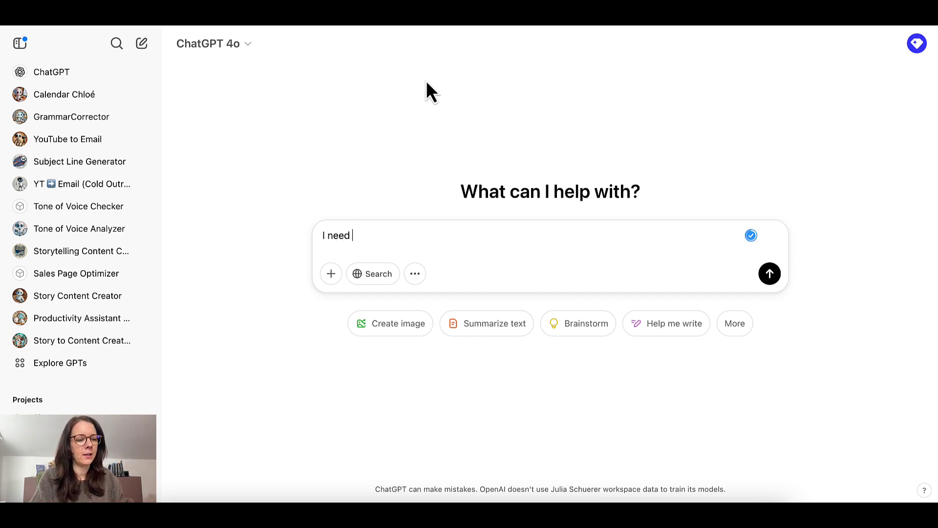
text(your help optiz)
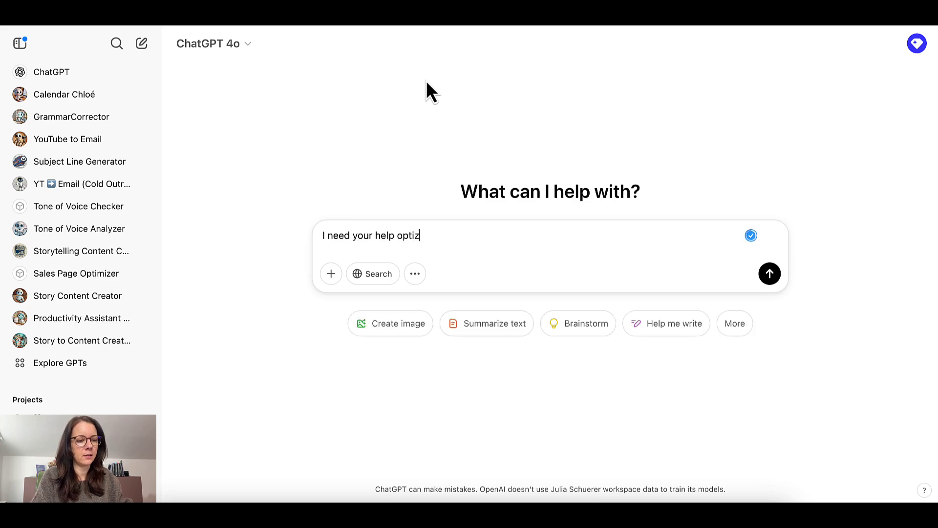
key(BackSpace)
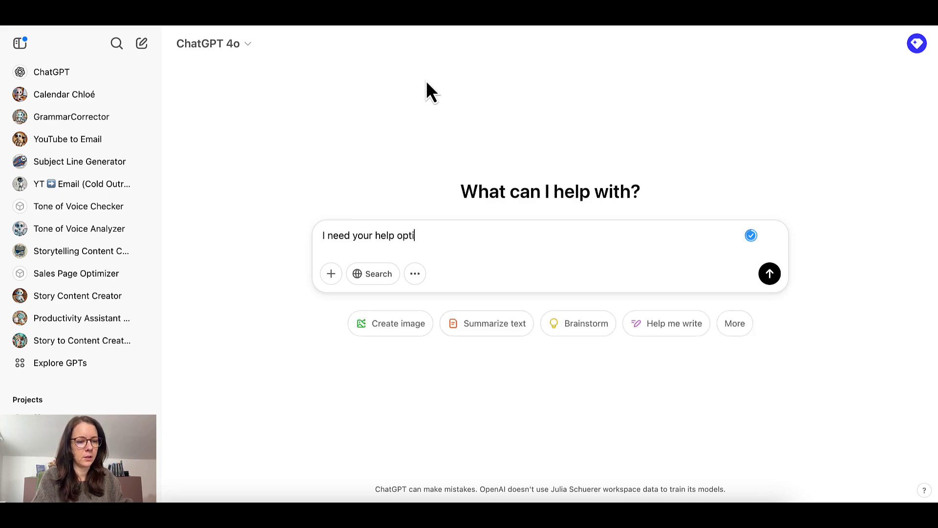
text(z)
key(BackSpace)
text(mizing an em)
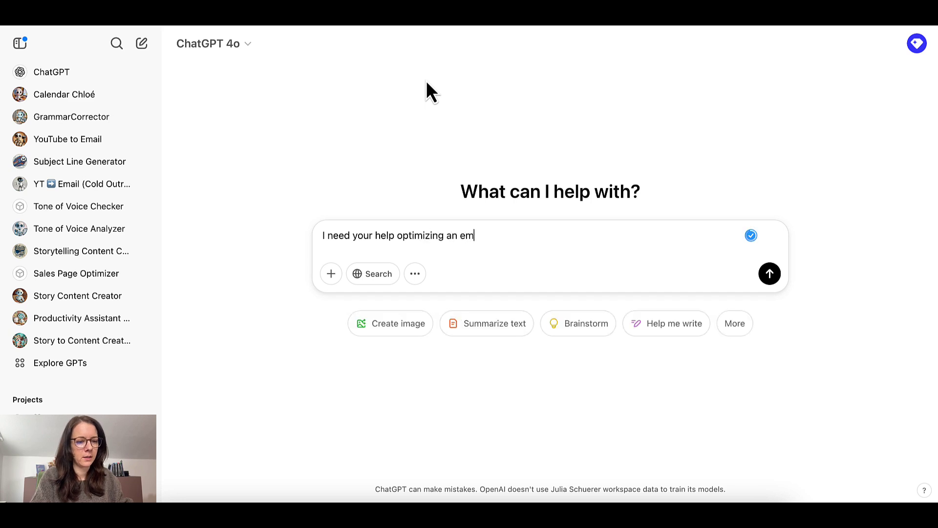
text(ail tha t)
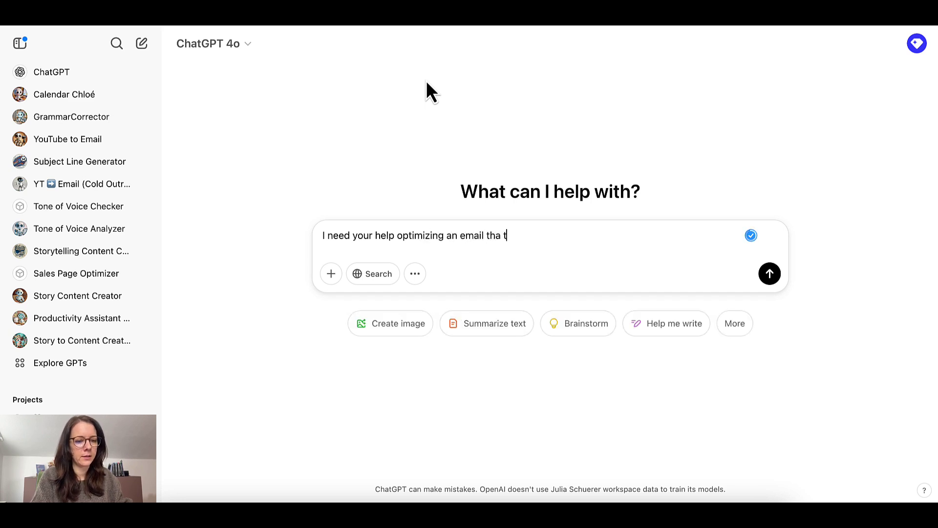
key(BackSpace)
key(BackSpace)
text(t I've sent )
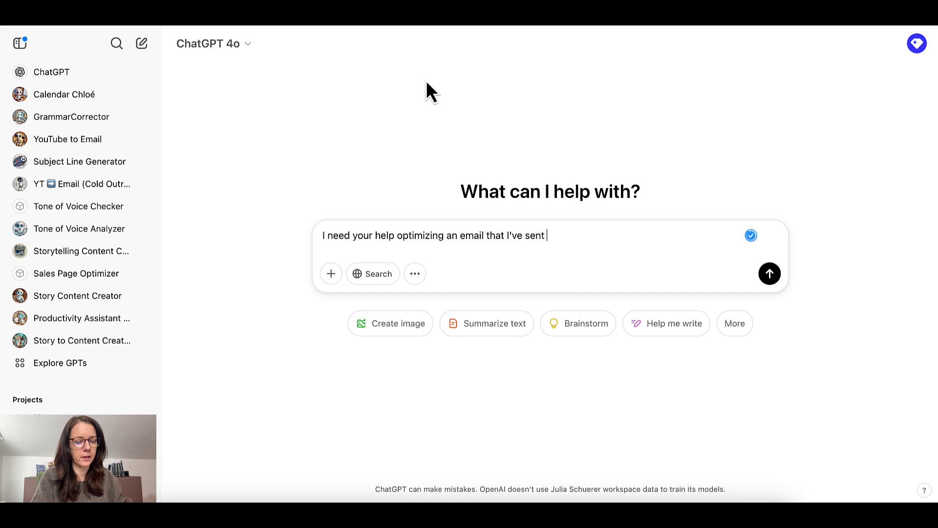
text(bak)
key(BackSpace)
text(ck )
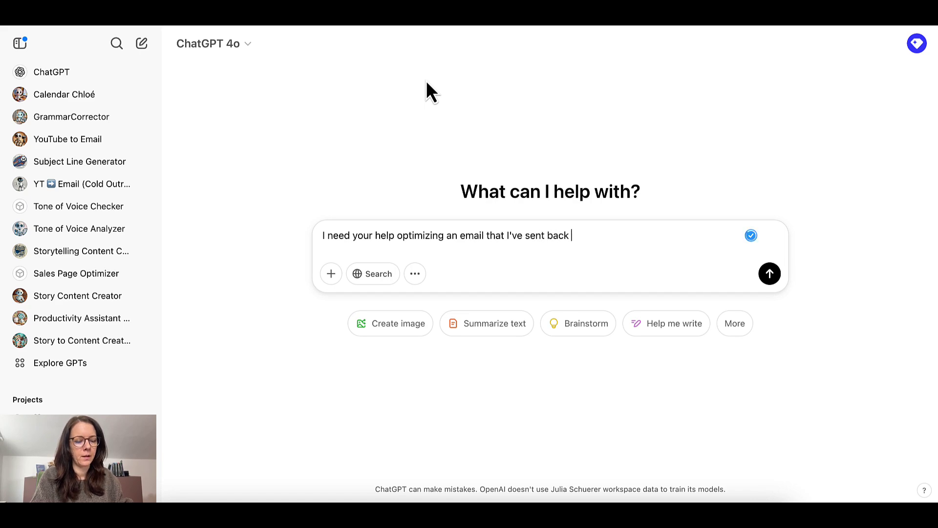
text(in 2023)
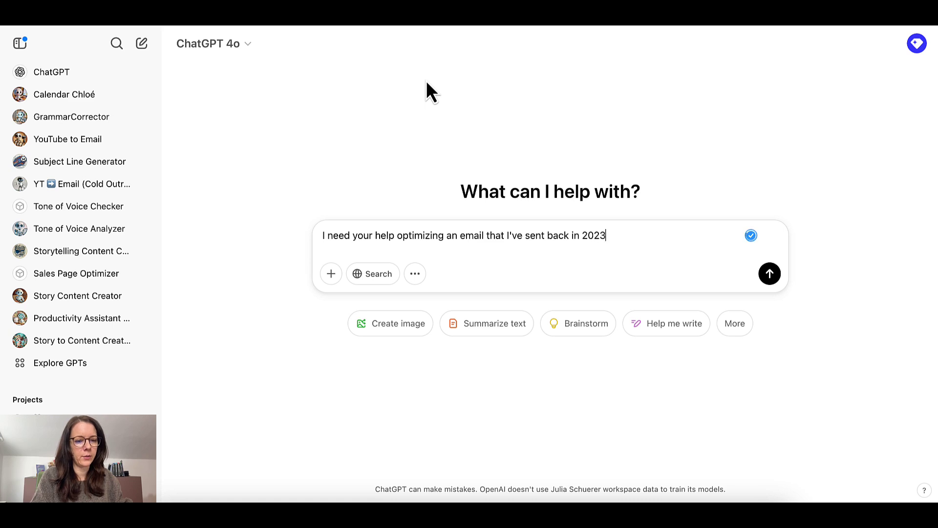
Continue the prompt with ". First I will enter the content and before you do anything,"
text(. First I will )
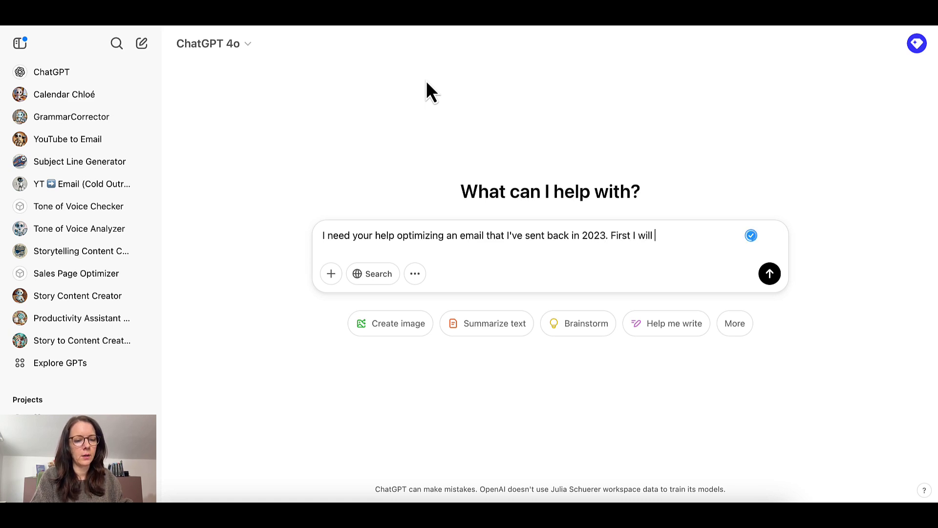
text(enter the content )
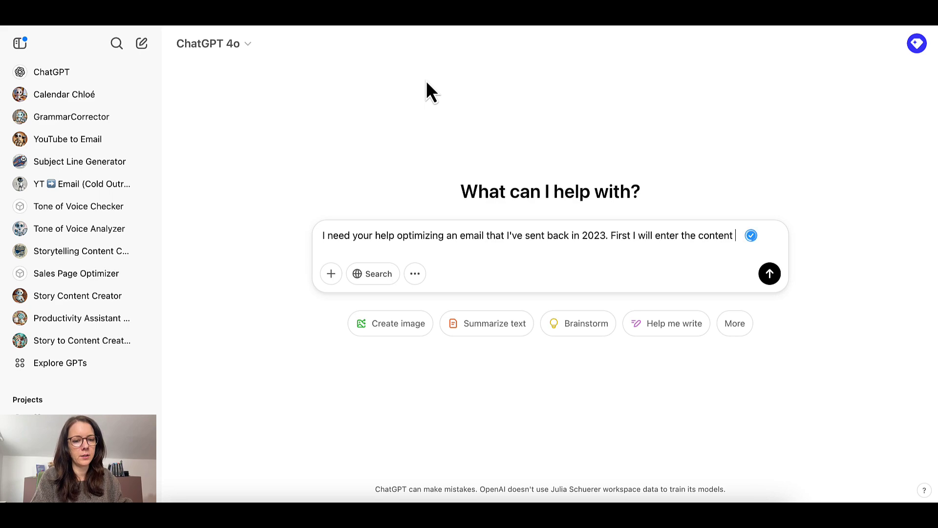
text(and before we)
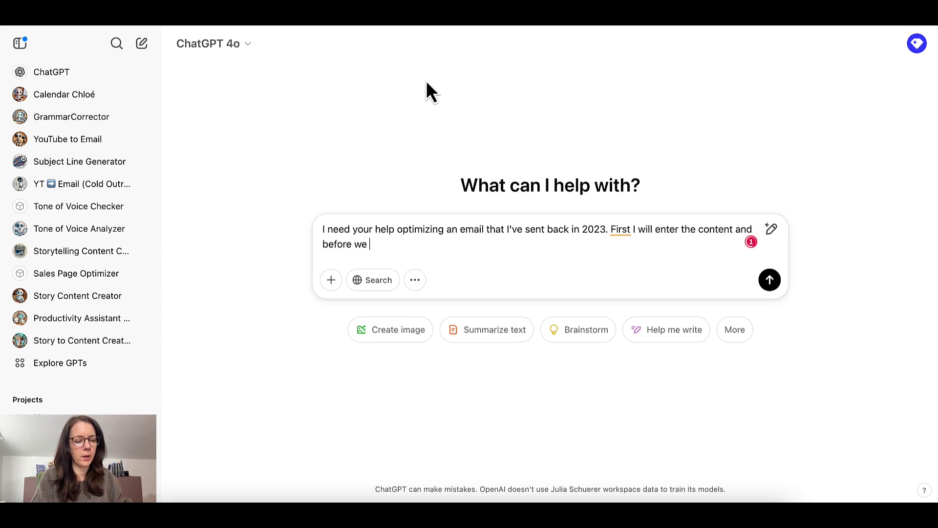
key(BackSpace)
key(BackSpace)
key(BackSpace)
text(you)
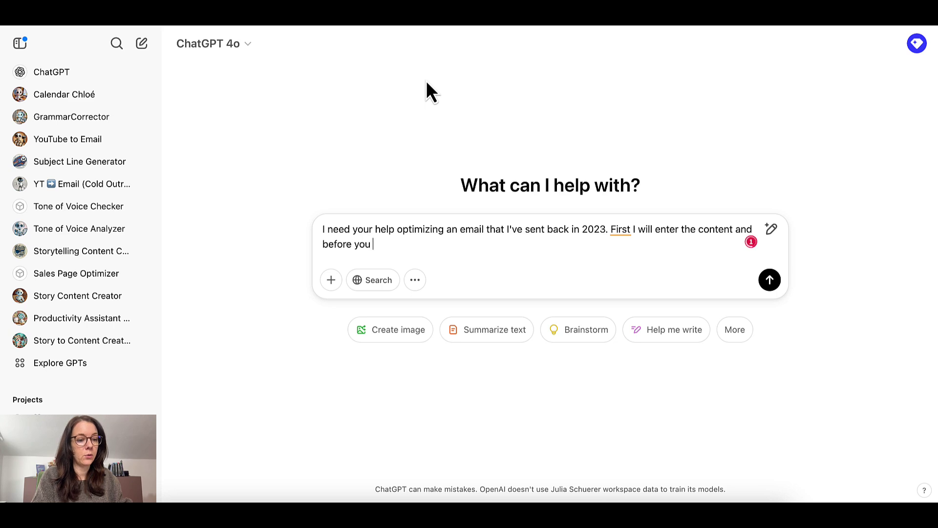
text( do anything, )
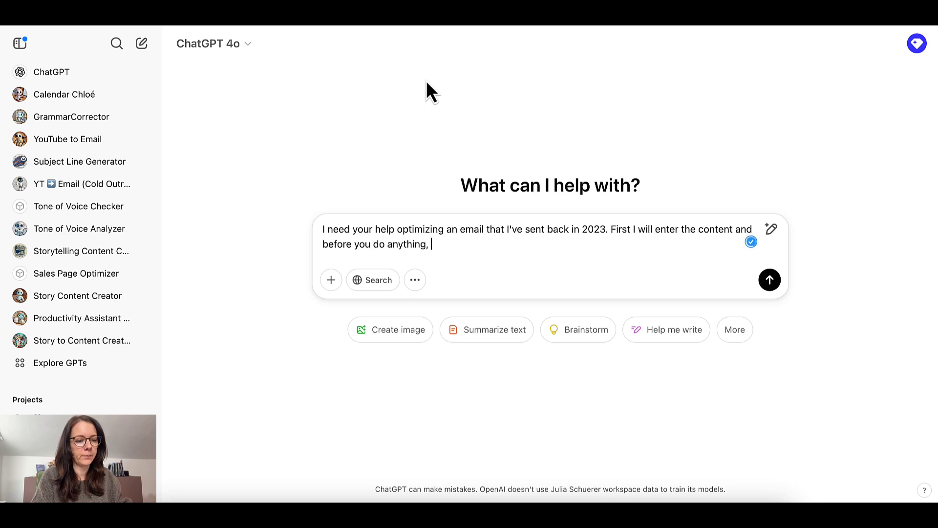
Complete the prompt with "I want you to ask me up to 3 questions to pull out all the information you'll need:", paste the email and submit
text(I want you to ask)
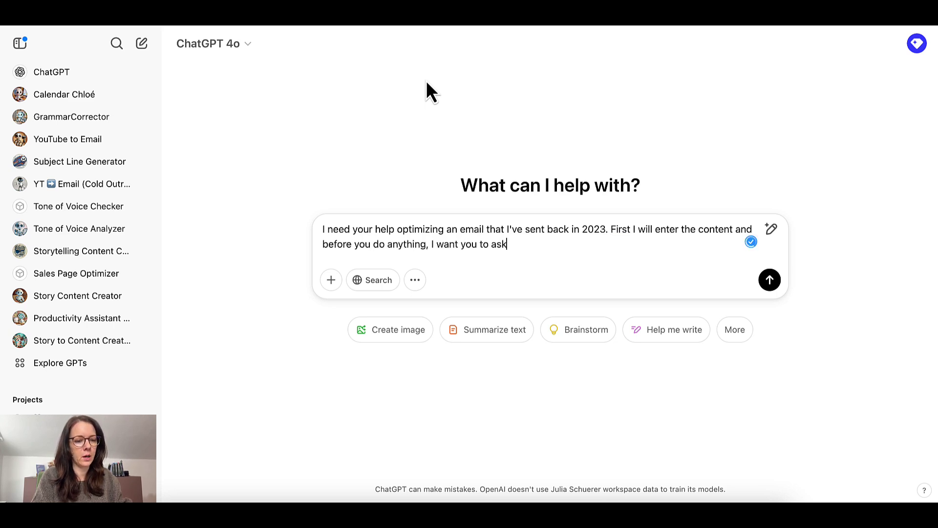
text( me up to 3)
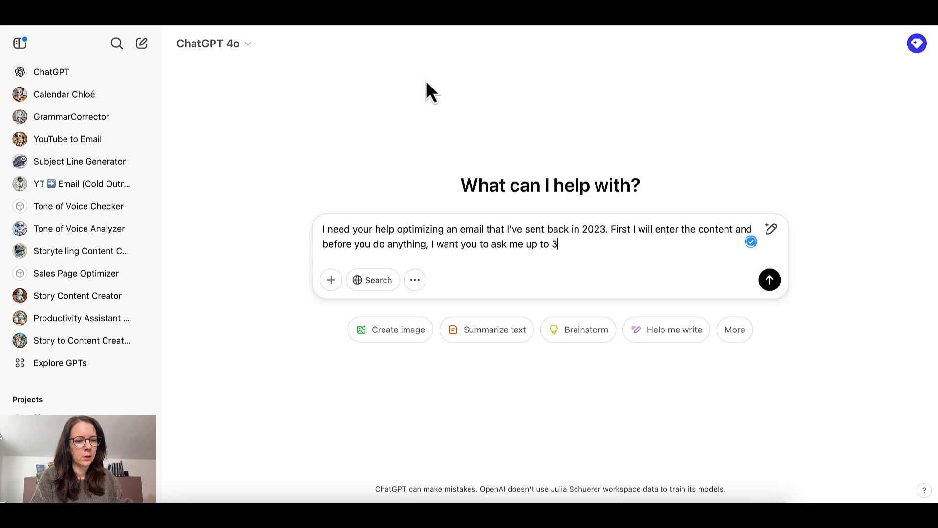
text( ques)
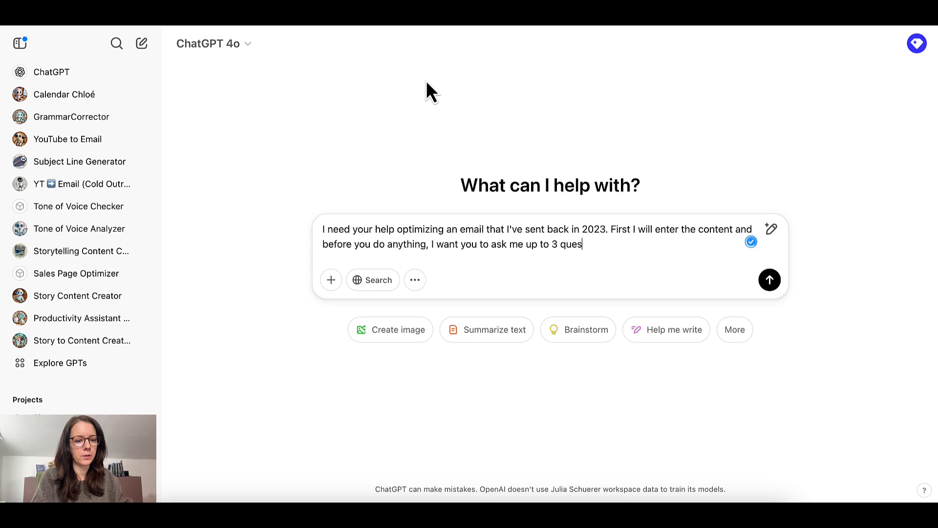
text(tions to pull out )
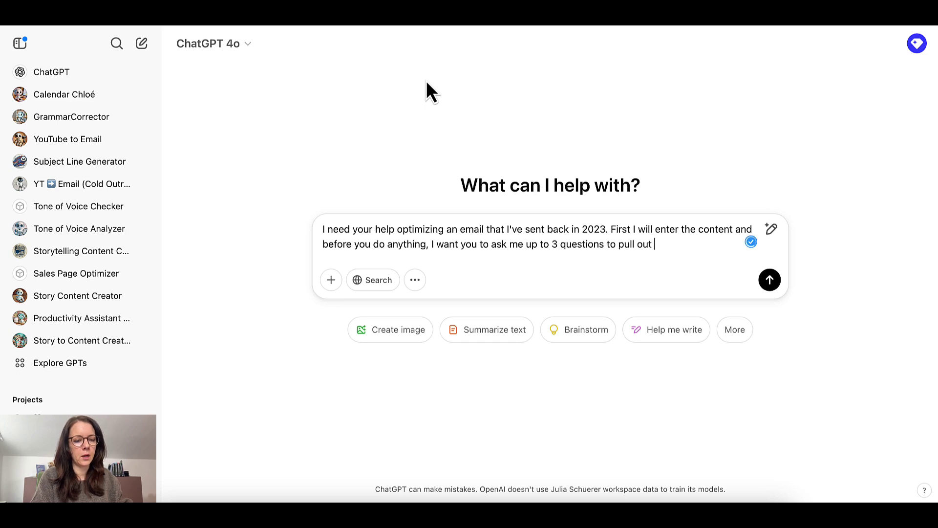
text(all the inform)
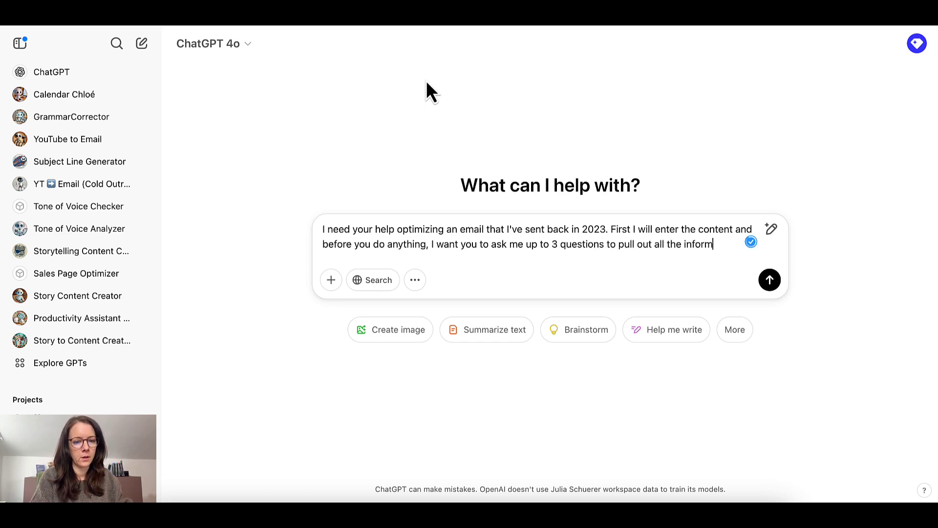
text(ation you'll need:)
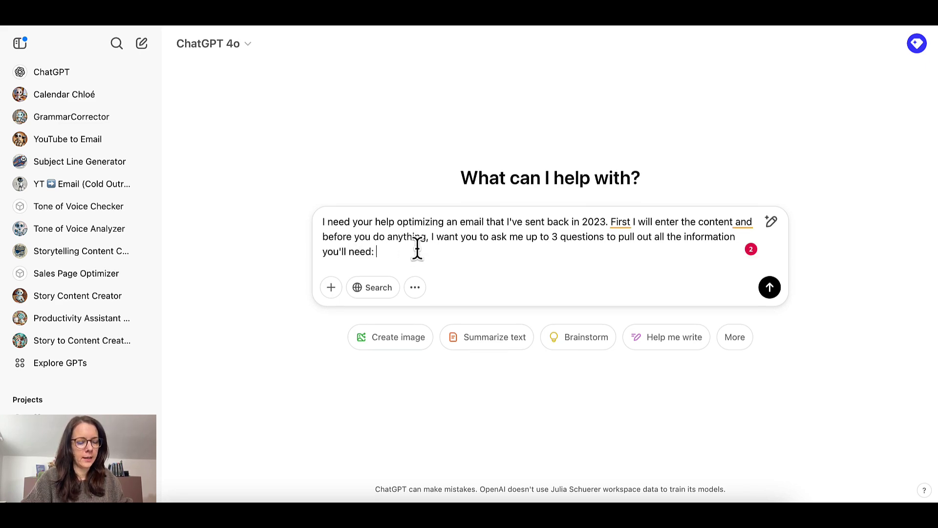
key(super+v)
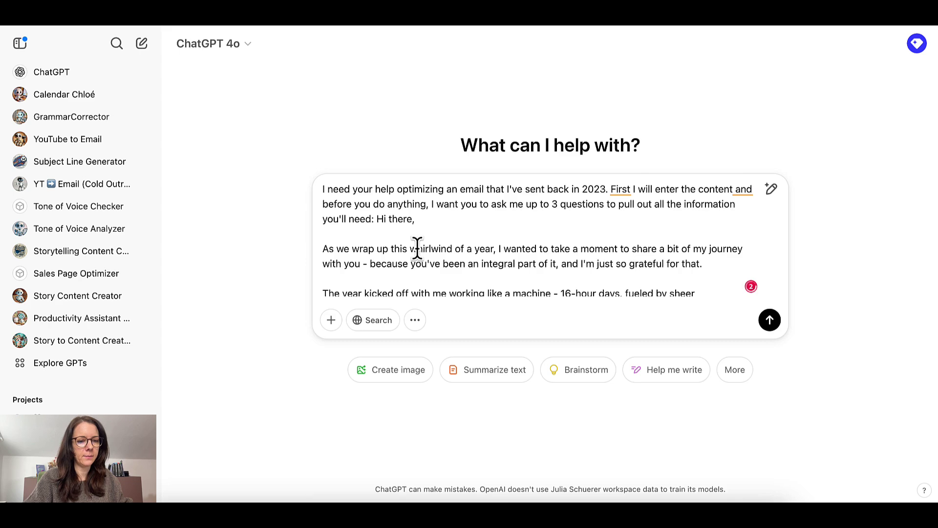
key(Return)
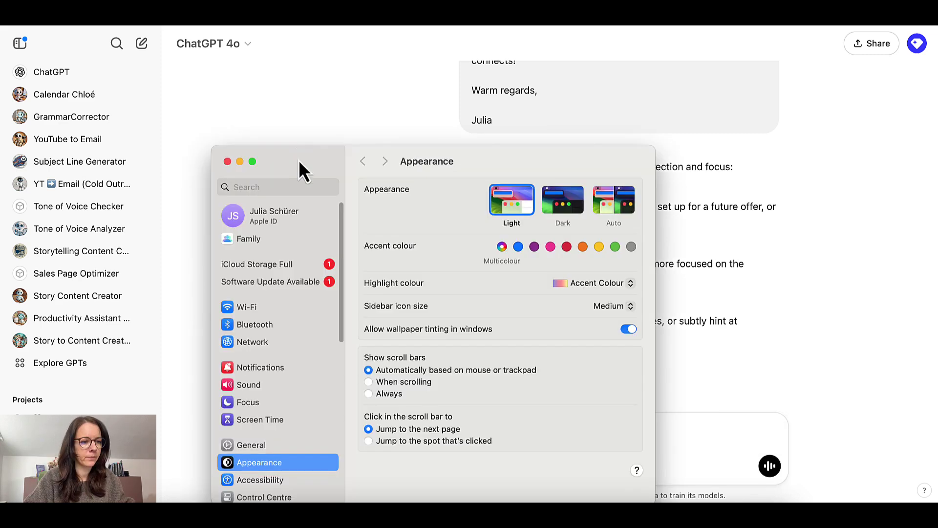
In System Settings, search for "dict", review the Dictation options of the keyboard settings, and close the window
drag(300, 168, 292, 53)
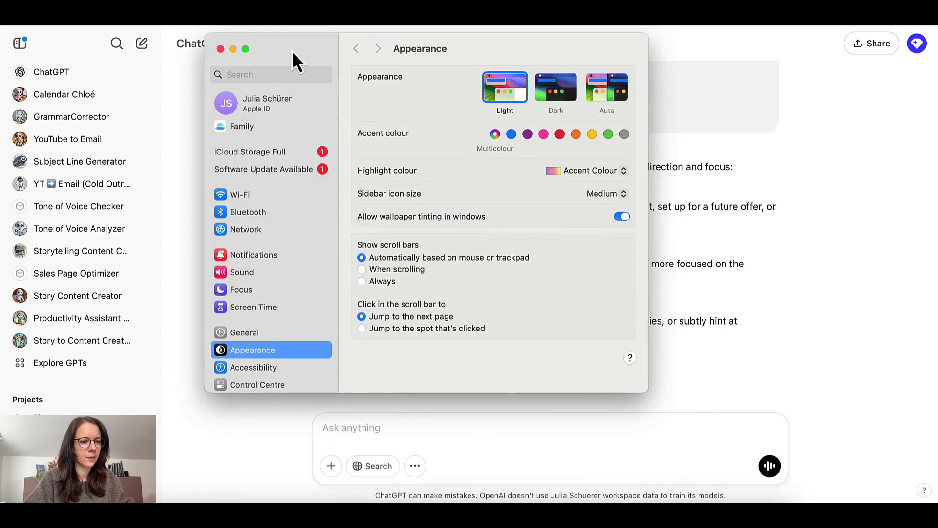
click(267, 76)
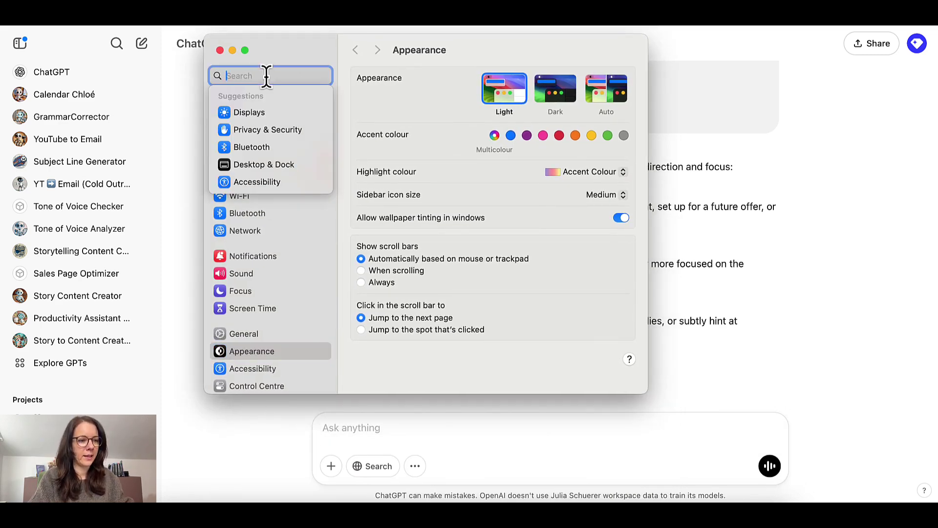
text(dict)
click(235, 118)
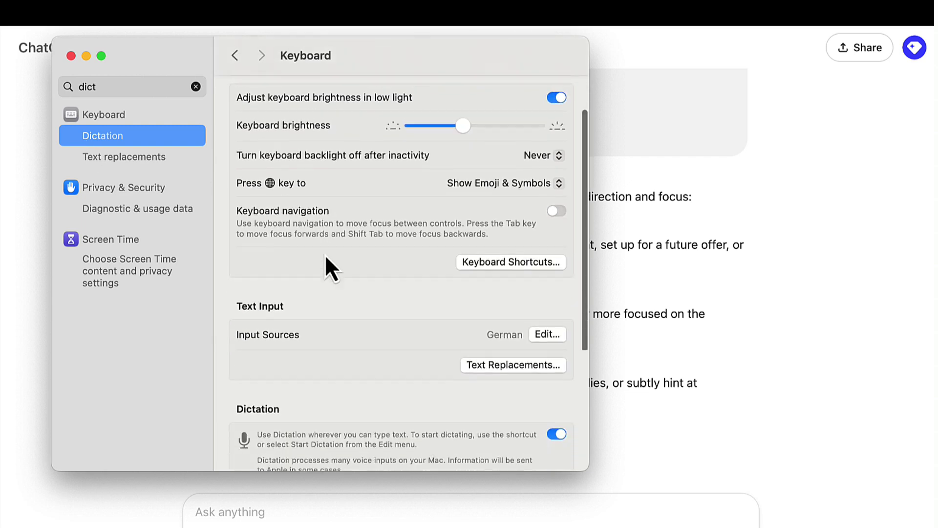
scroll(328, 267, down, 5)
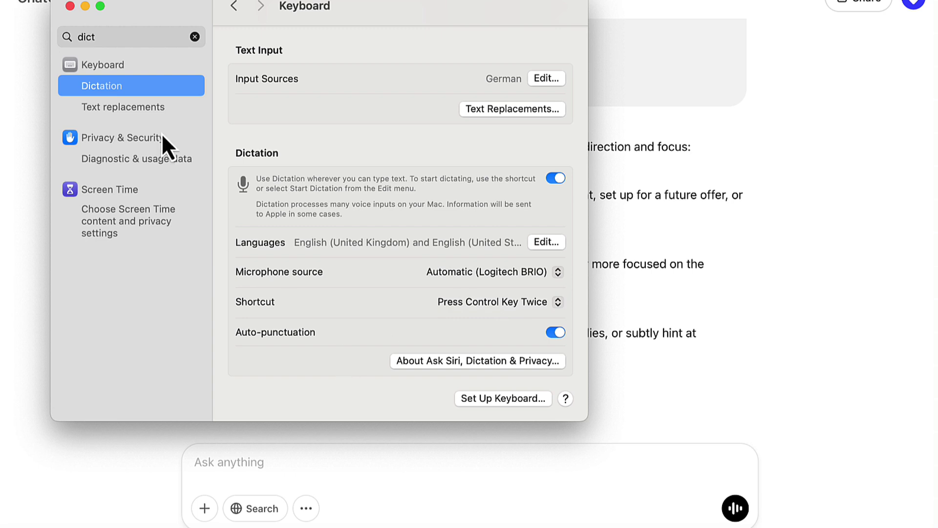
click(70, 7)
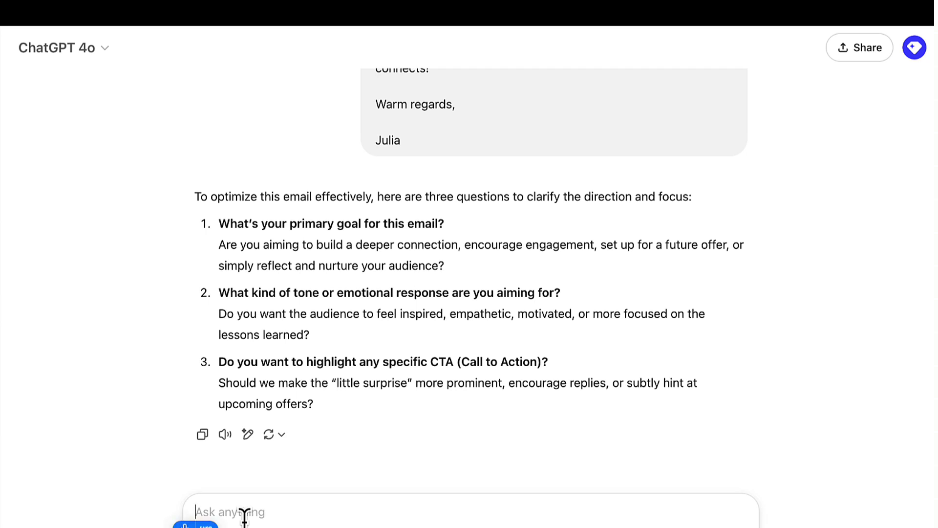
Begin the reply with "Okay, my primary goal for this email was to build a connection and share my end of year thoughts to my audience and"
text(Okay, my)
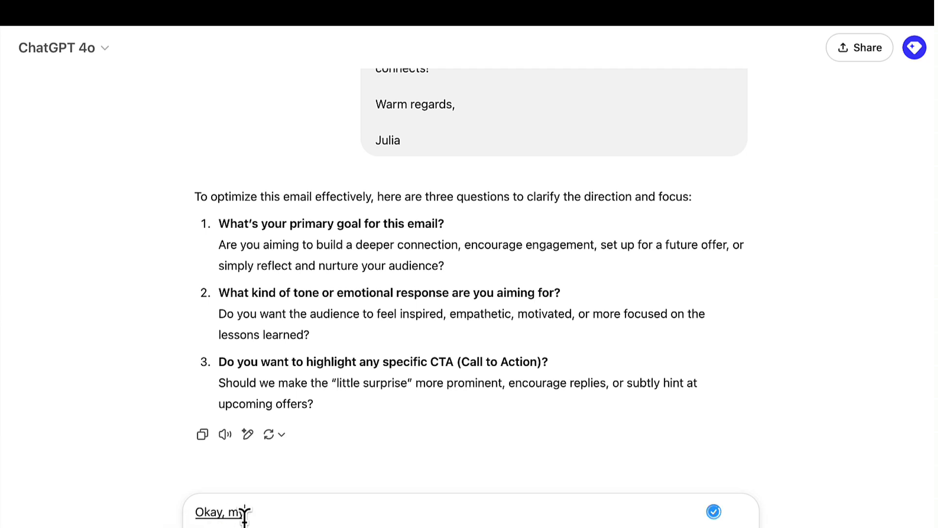
text( primary goal for this email)
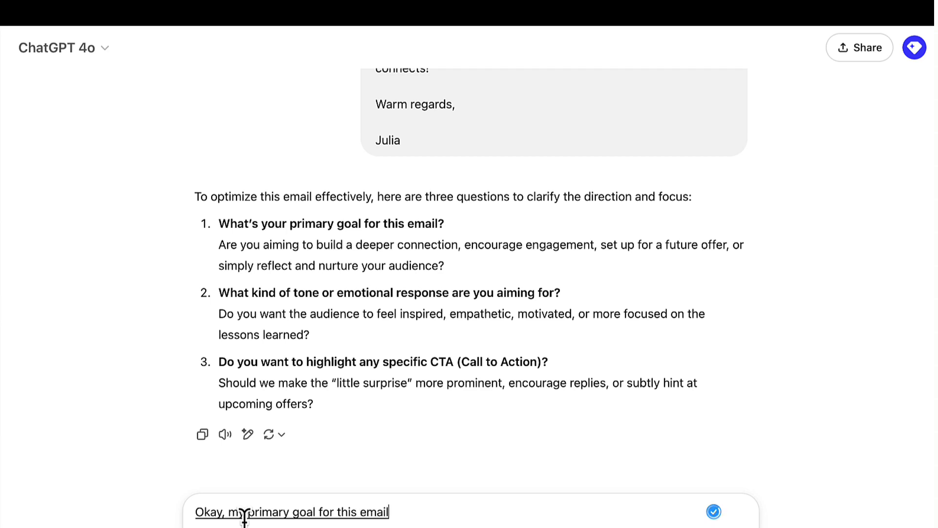
text( was to build a)
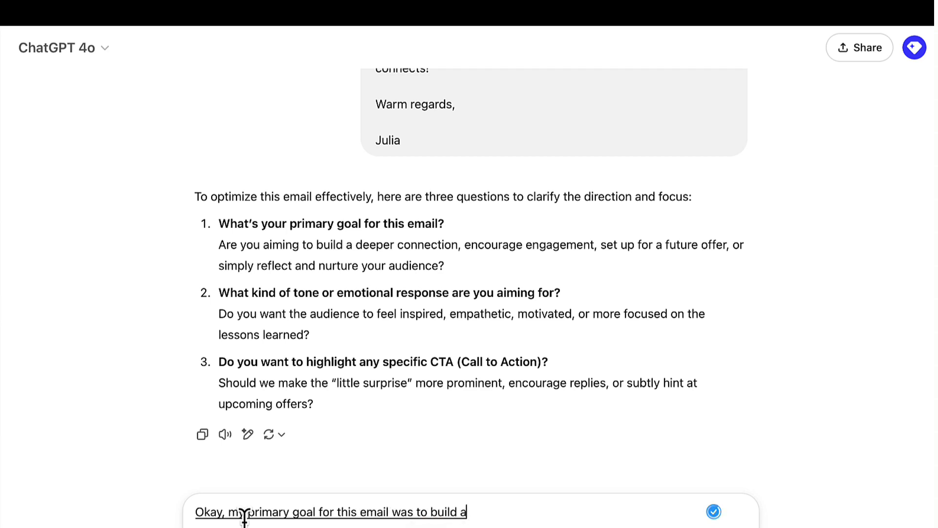
text( connection and share)
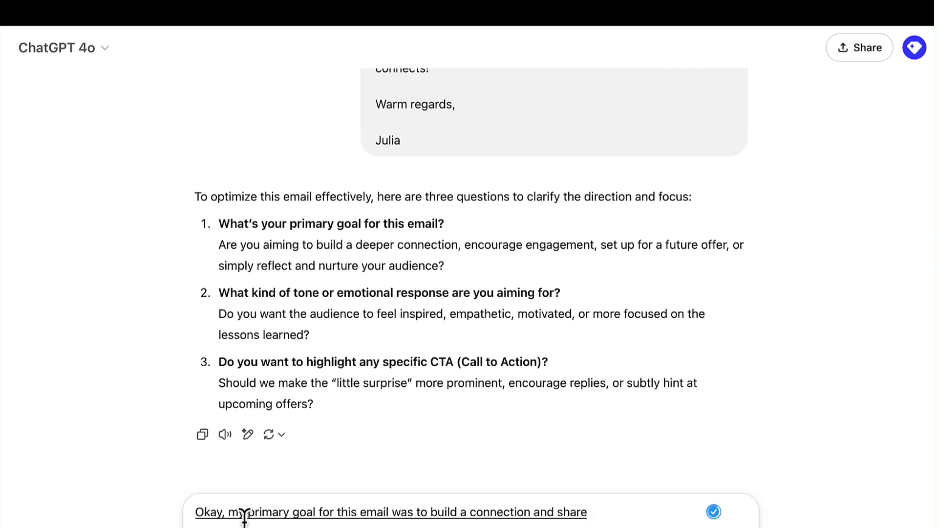
text( my end of year thoughts to my audience and)
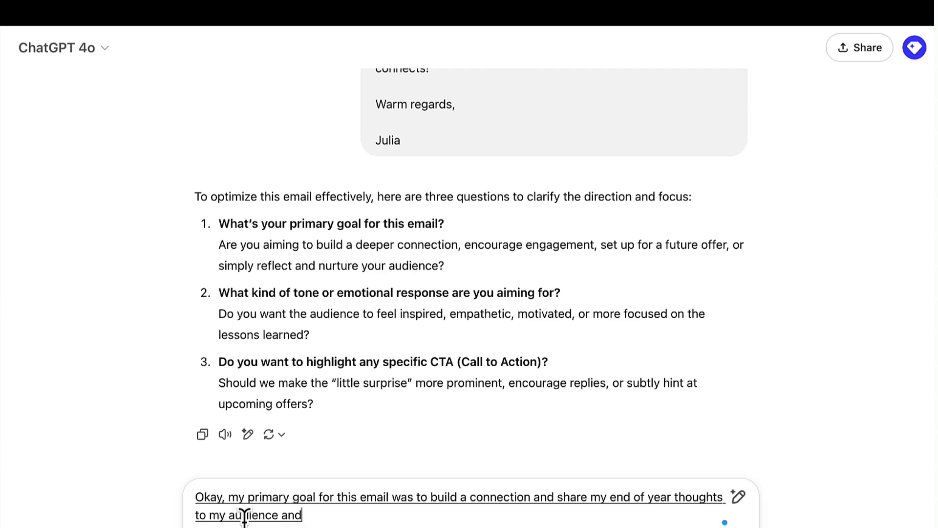
Continue the reply with "because I don't remember it exactly because it was the end of year 2023 email I think"
text( because I)
text(don't)
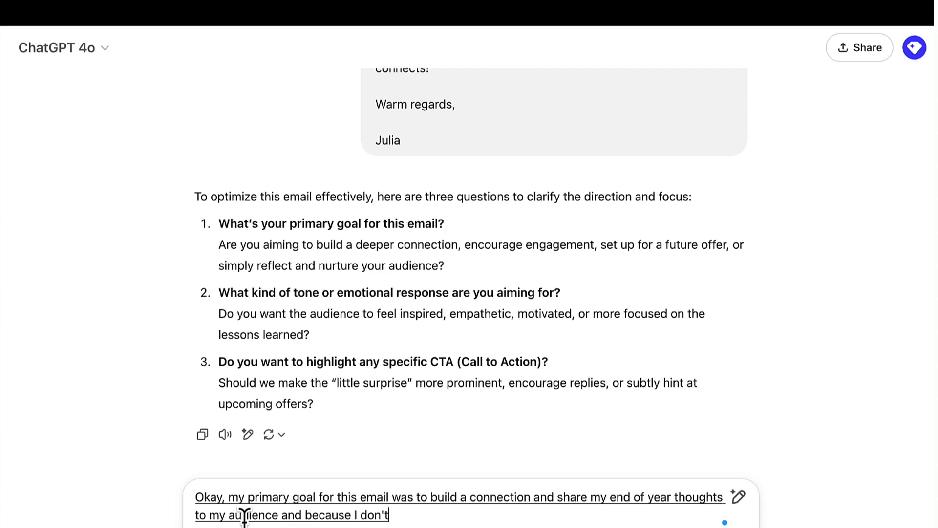
text( remember it exactly because it was the end of year 2020)
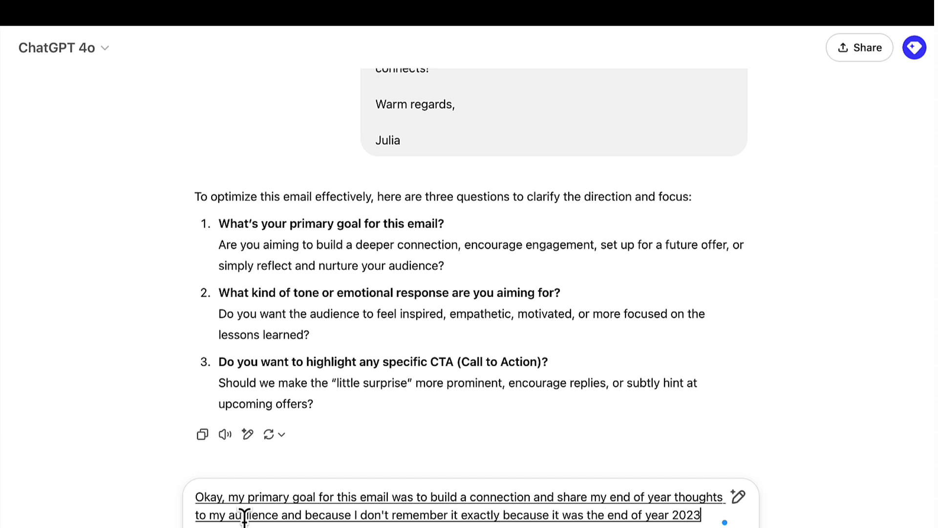
text( email I think)
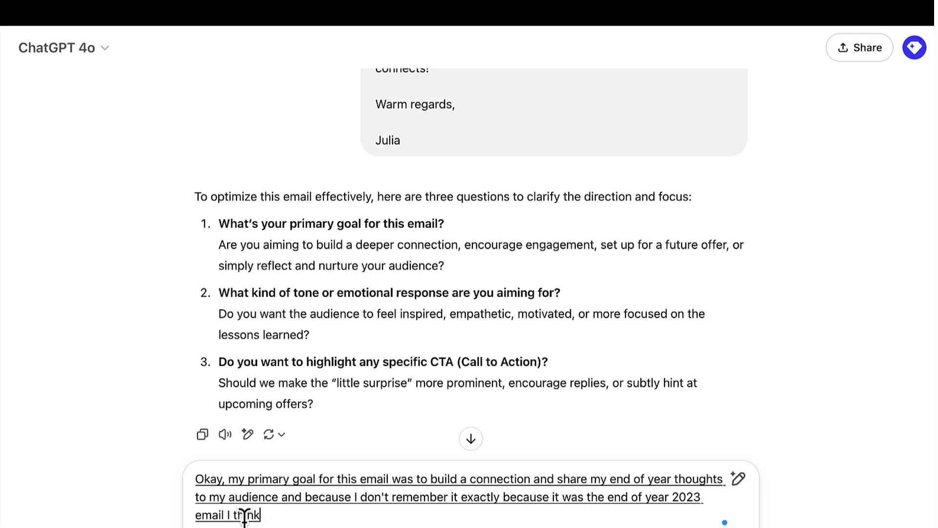
Add "the goal was create a connection and share my thoughts, especially during these emotional time of the year when we are ending the year"
text( the goal was create a)
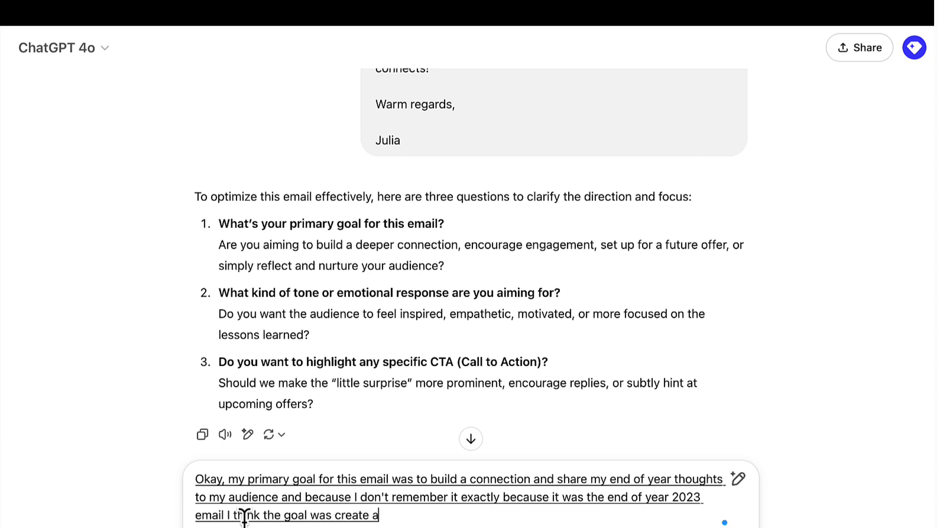
text( connection and share my)
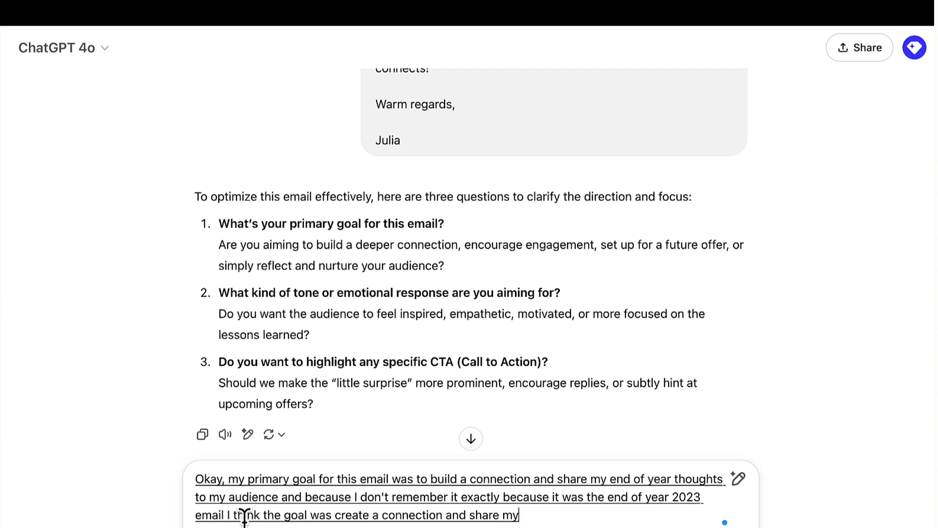
text( thoughts, especially during these)
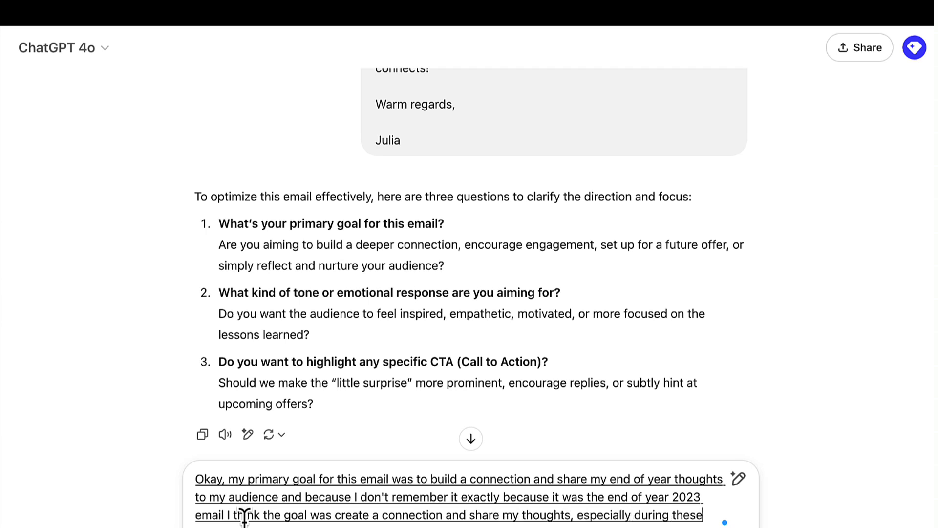
text( emotional time of the year when we are ending the year)
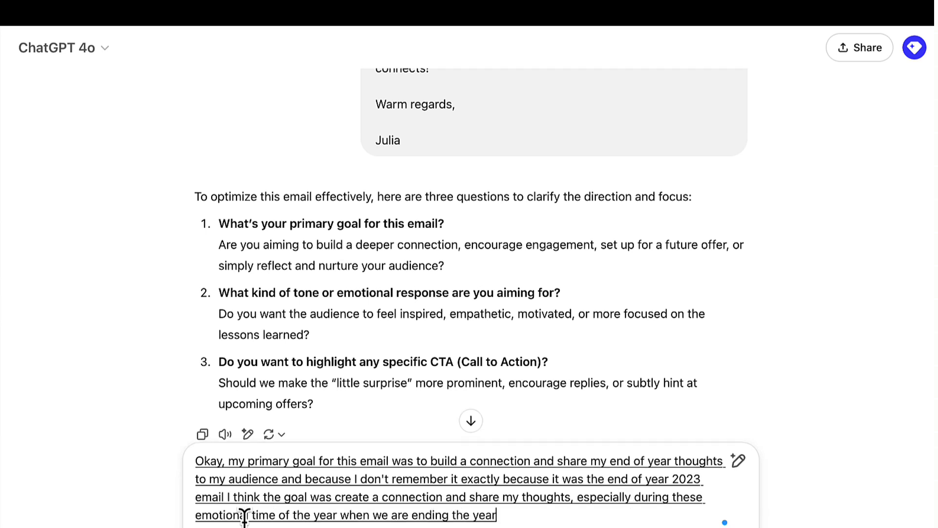
Start the second answer with "second question what kind of tone or emotional response are you aiming for? I want"
text( second)
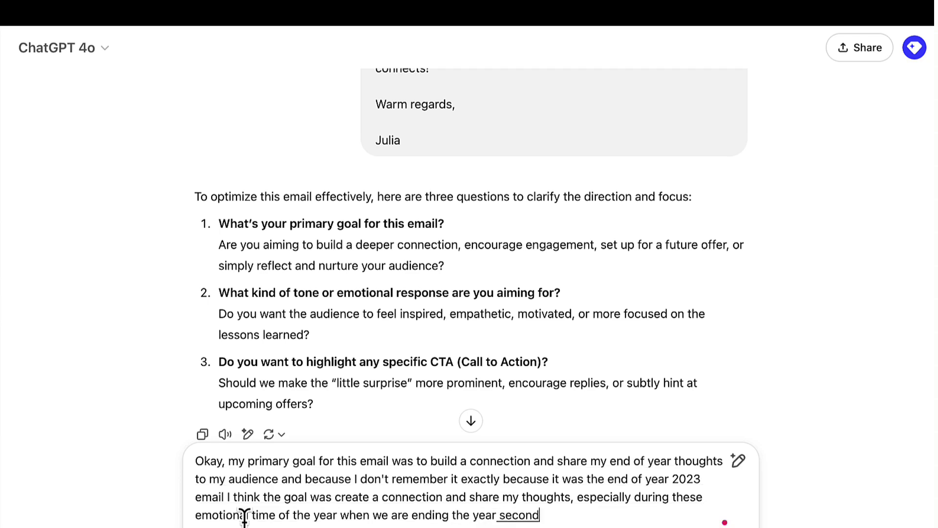
text( question what kind of tone or)
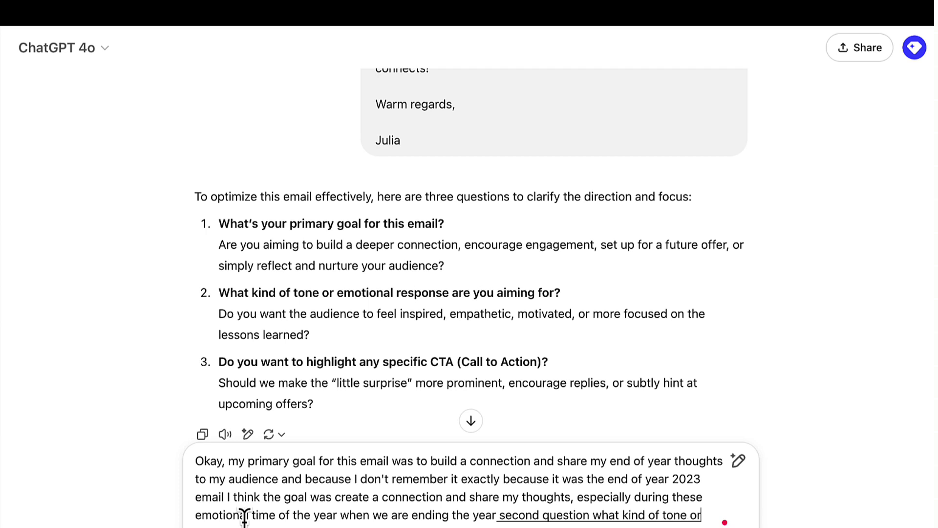
text( emotional response are you aim)
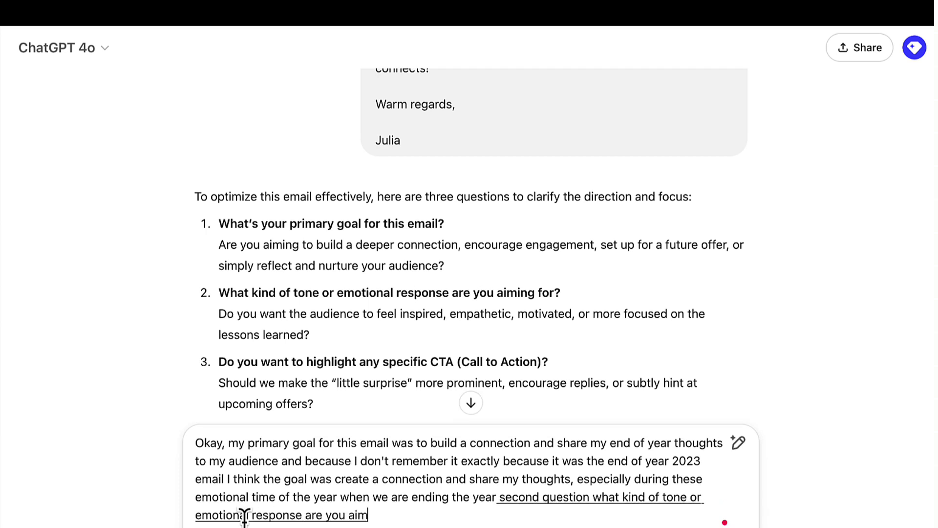
text(ing for? I want )
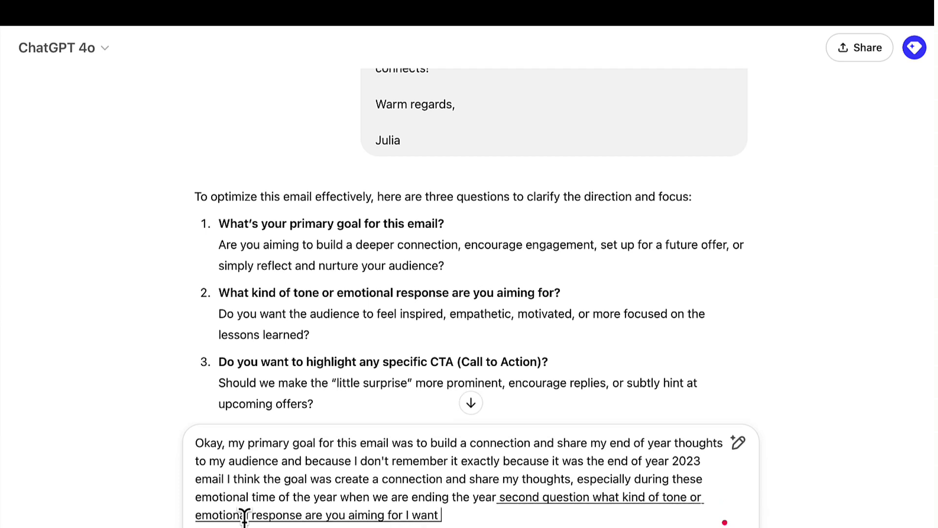
Continue the second answer with "you to use my tone of voice, but my audience should feel understood and I"
text(you to use my)
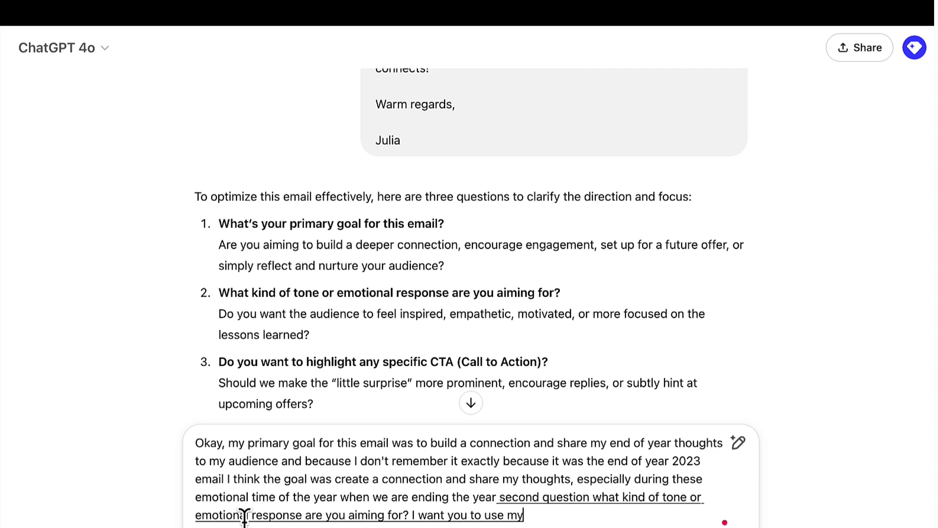
text( tone of voice, but)
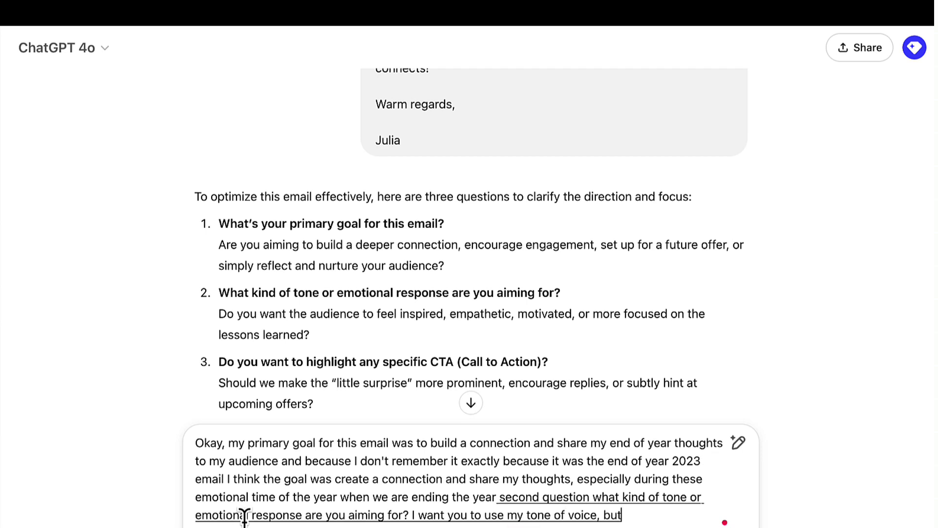
text( my audience should feel.)
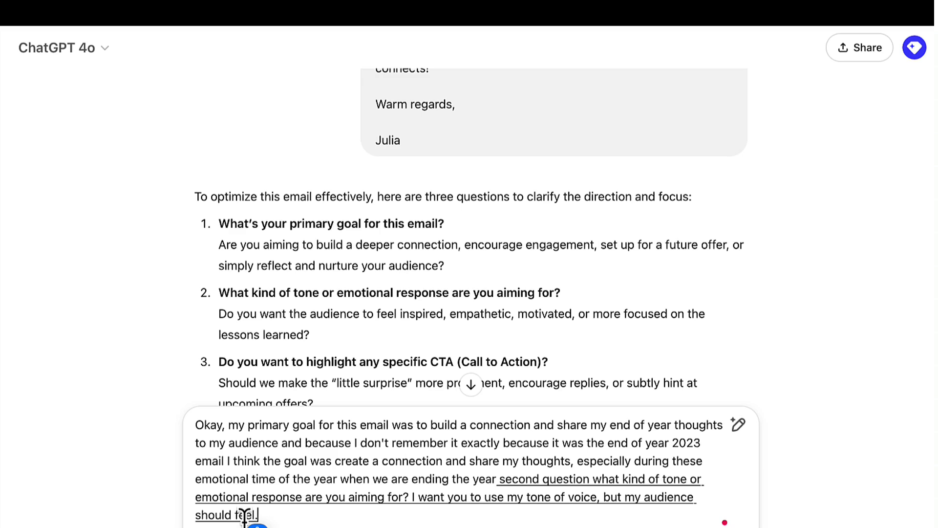
key(BackSpace)
text(understood and I)
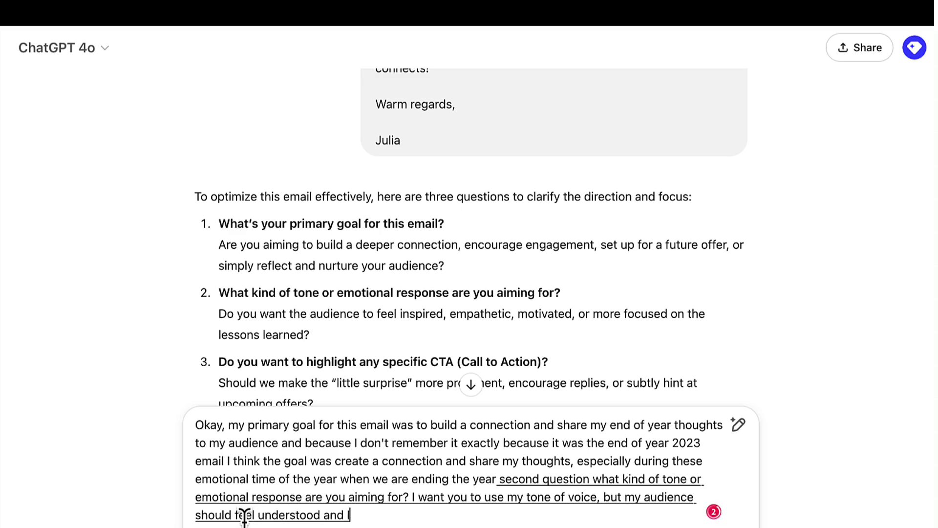
Add "want that my audience sees that we all have struggles in the end of the year and that we all"
text( want that my audience)
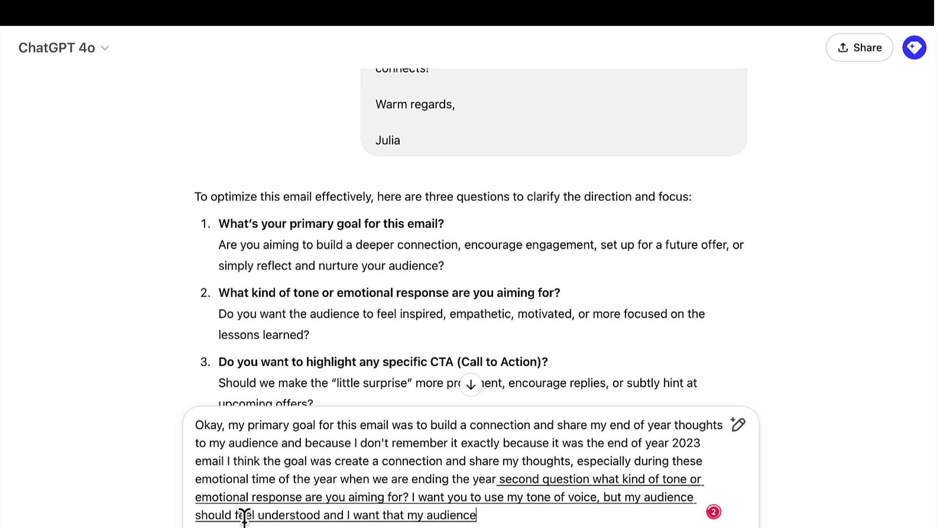
text( s)
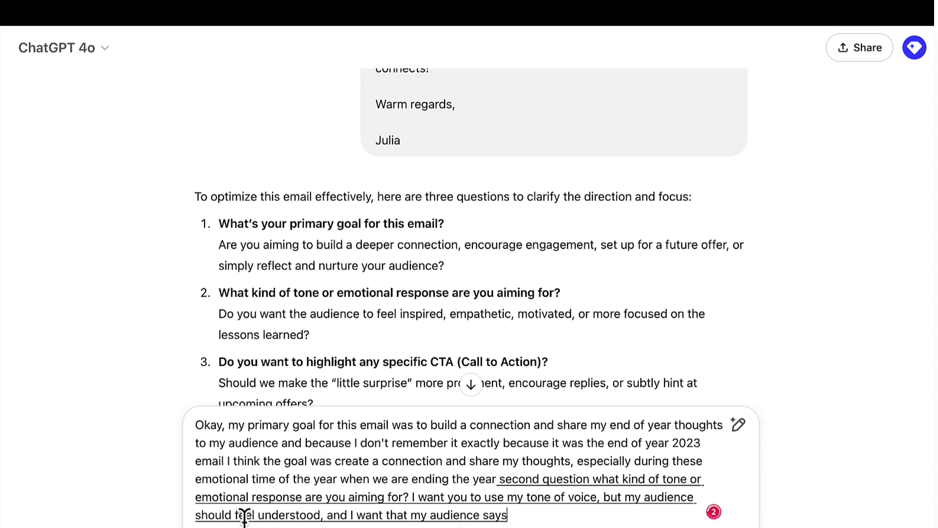
text(ees that we all have struggles at the end of the year and that we)
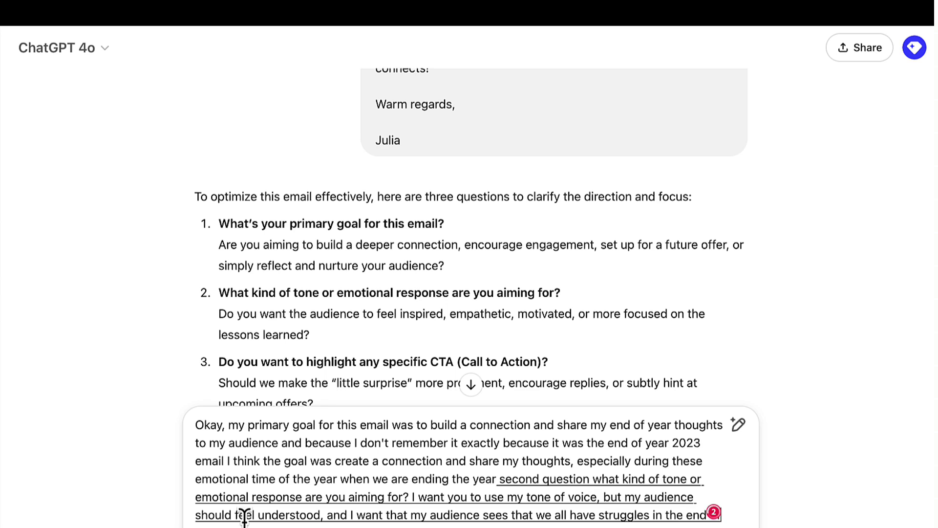
text( all)
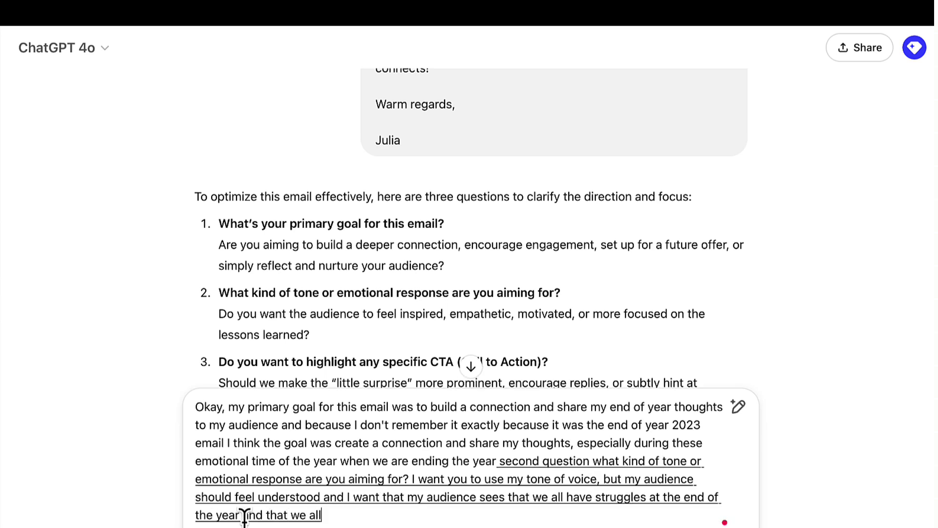
Complete the second answer with "have our thoughts, and I think the overall goal is to feel understood."
text( have.)
key(BackSpace)
text(our thoughts.)
key(BackSpace)
text(, and I)
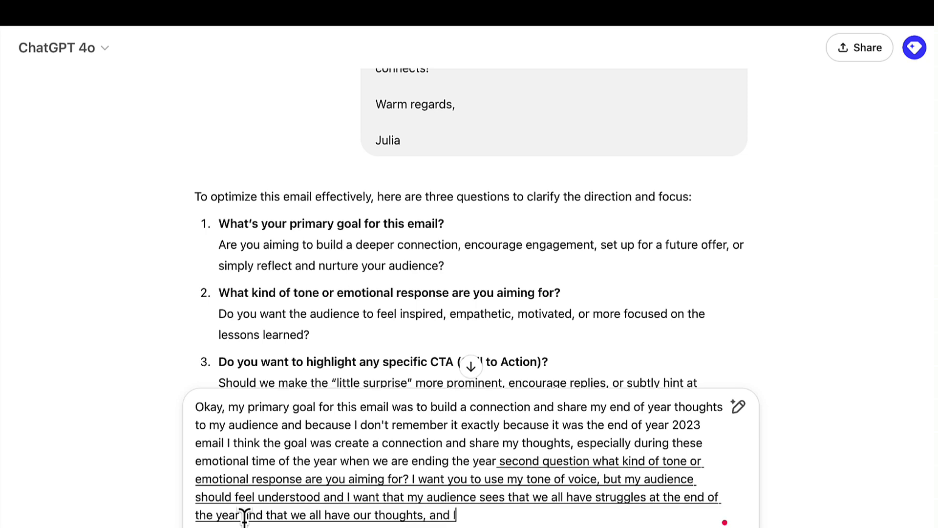
text( think the overall goal is to feel understood.)
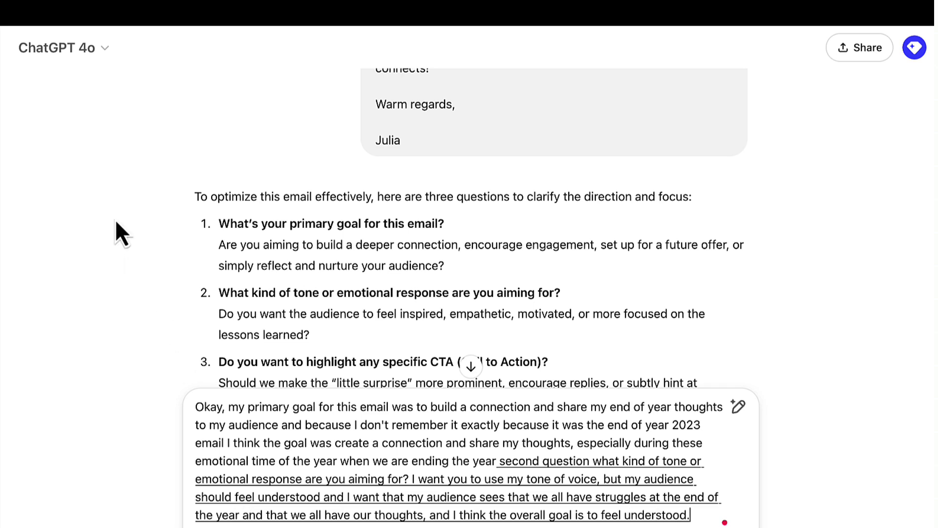
Add "Question three is I don't wanna highlight a specific call to action. The email itself should be supernatural in my"
scroll(115, 218, down, 3)
text(Question three is)
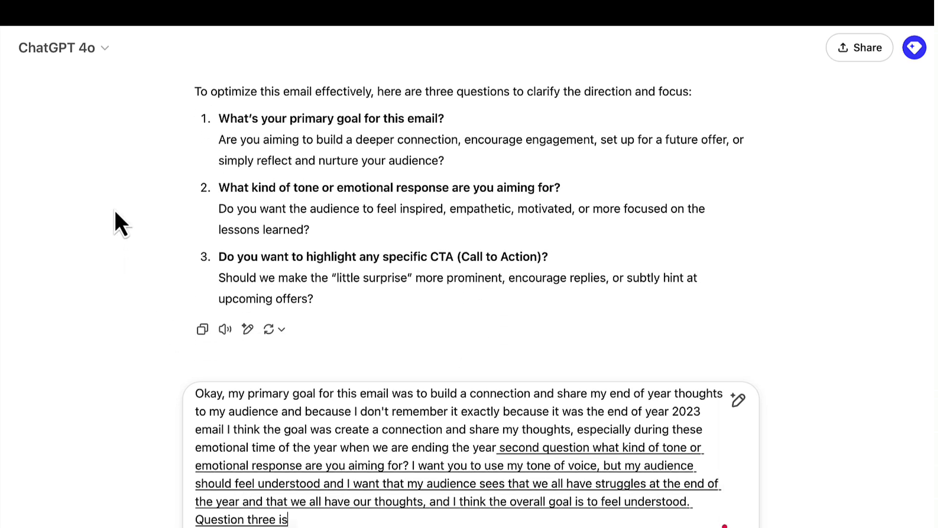
text( I don't wanna)
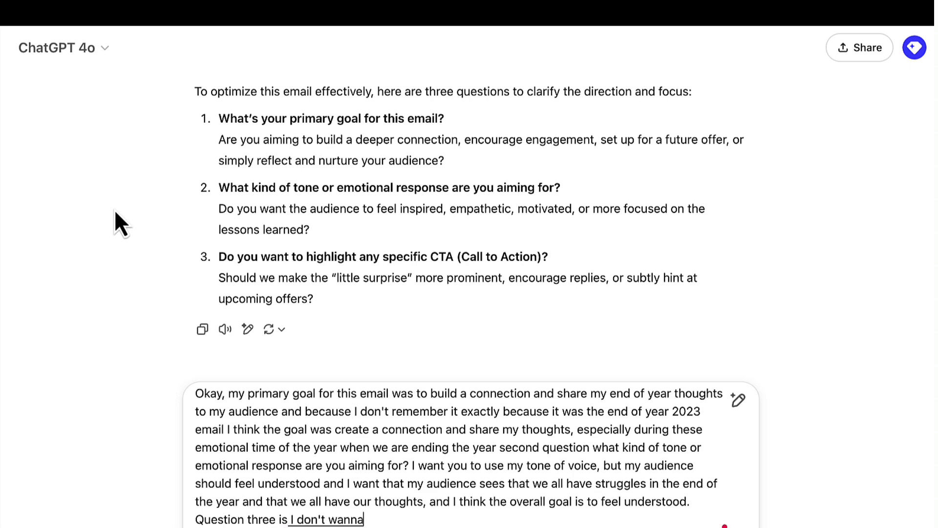
text( highlight a specific call)
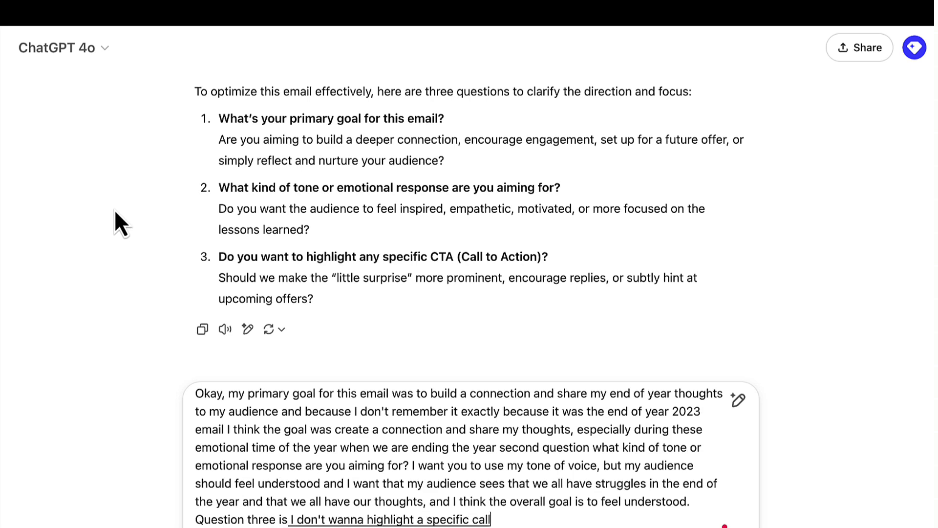
text( to action. The email itself should be super)
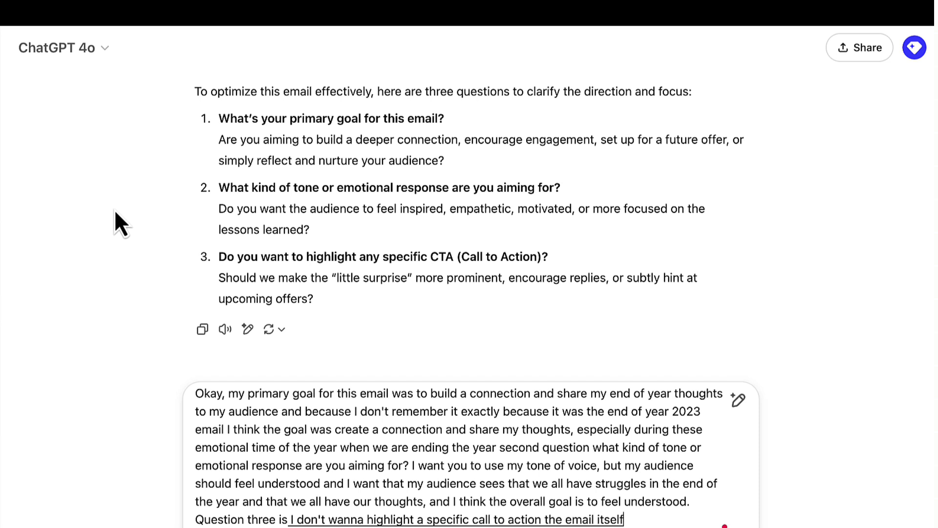
text(natural in my)
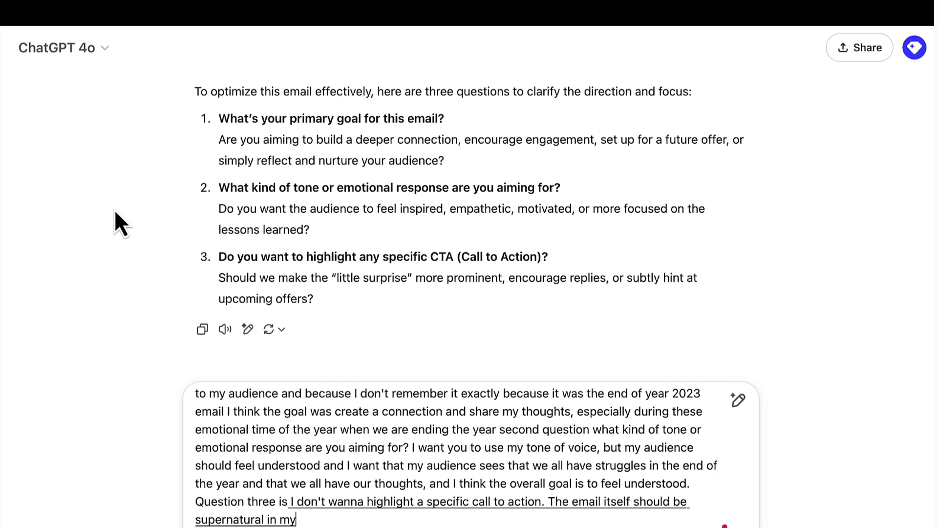
Add "writing style like I usually write my emails and I don't want you to write a new email. I just want you to"
text( writing style.like I usually write my emails and I don't want you to)
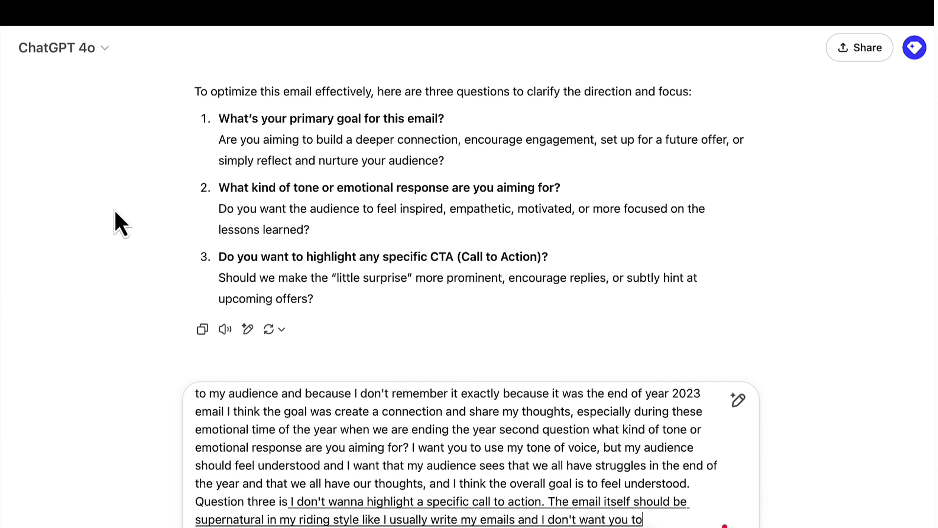
text( write a new)
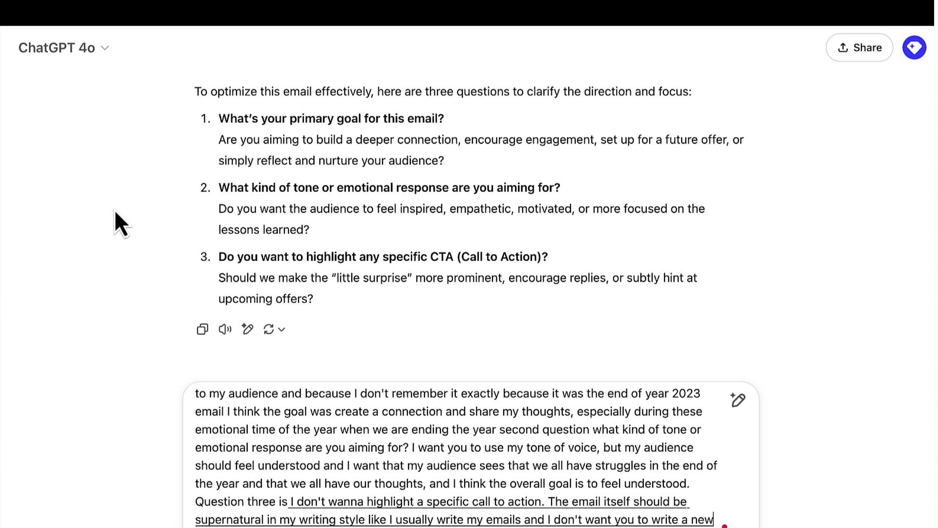
text( email. I just want you to)
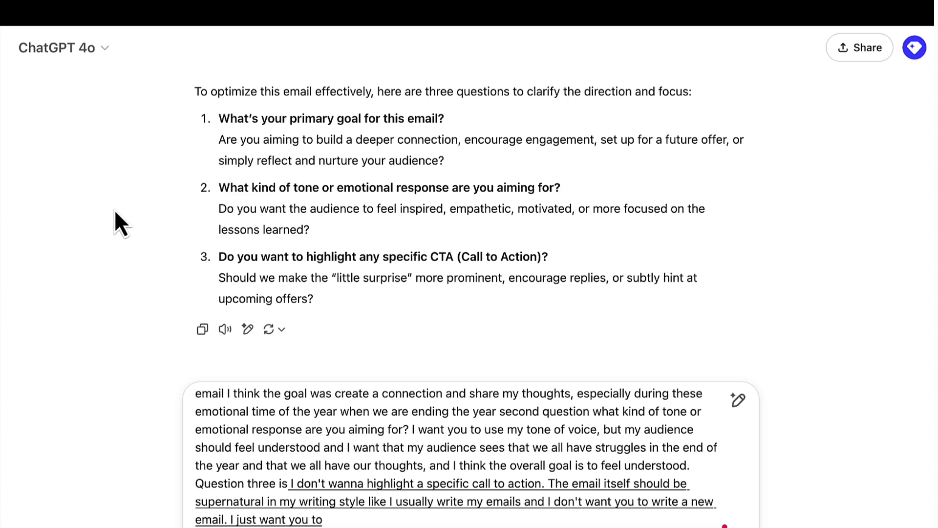
End with "optimise the email based on what you have learned about my tone of voice, my style, and my language that I use." and submit the reply
text( optimise the email based on)
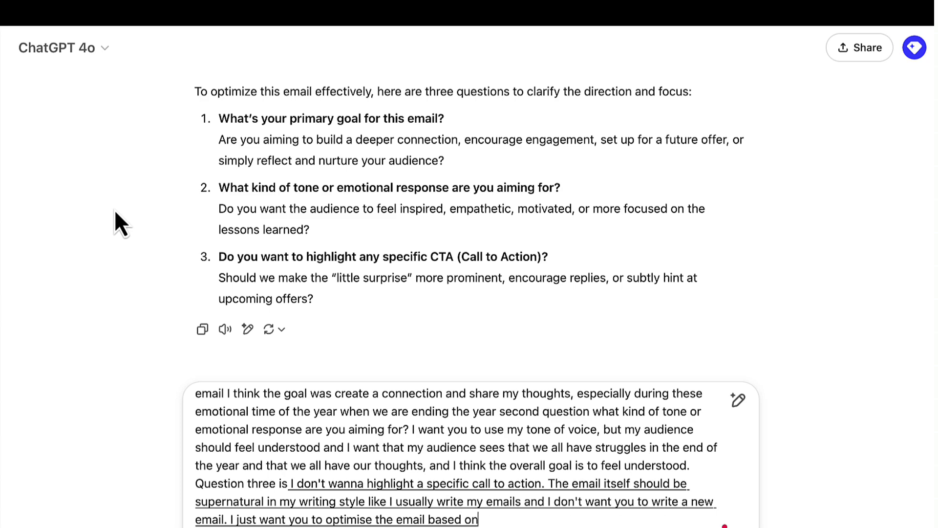
text( what you have learned about)
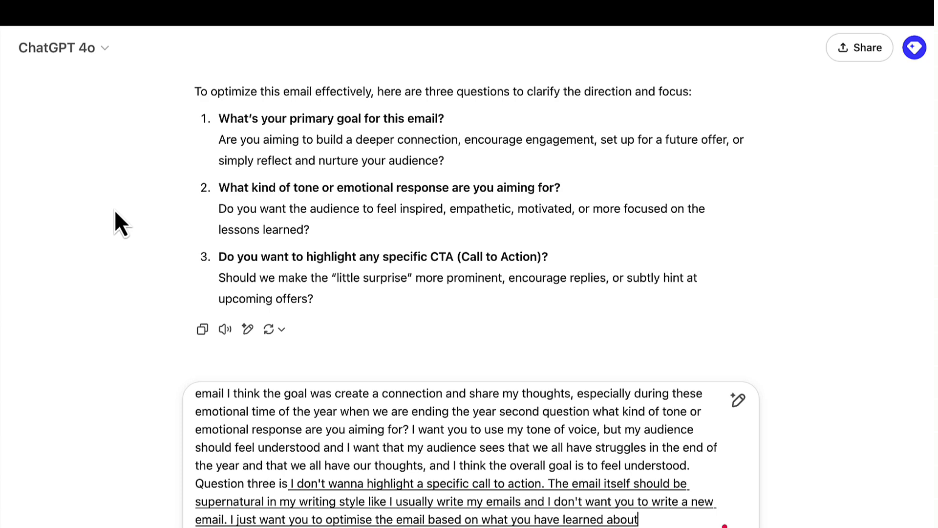
text( my tone of voice)
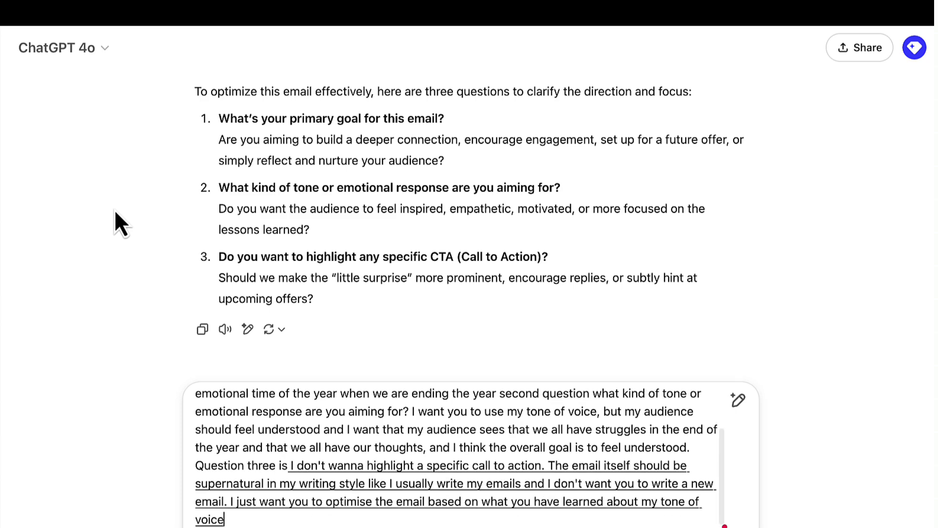
text(, my style, and my language that I use.)
key(Return)
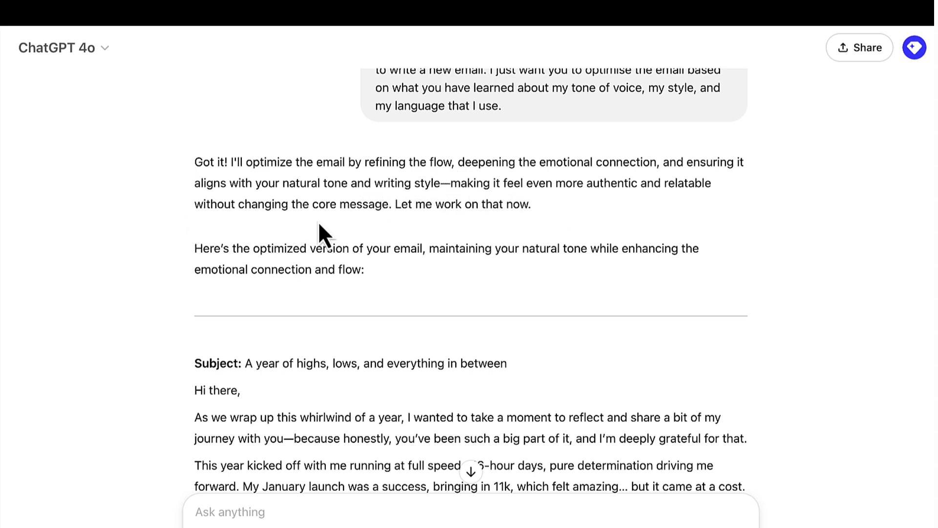
Compare the opening "As we wrap up this whirlwind of a year" paragraph of the original email with the optimized version in ChatGPT
scroll(409, 220, down, 3)
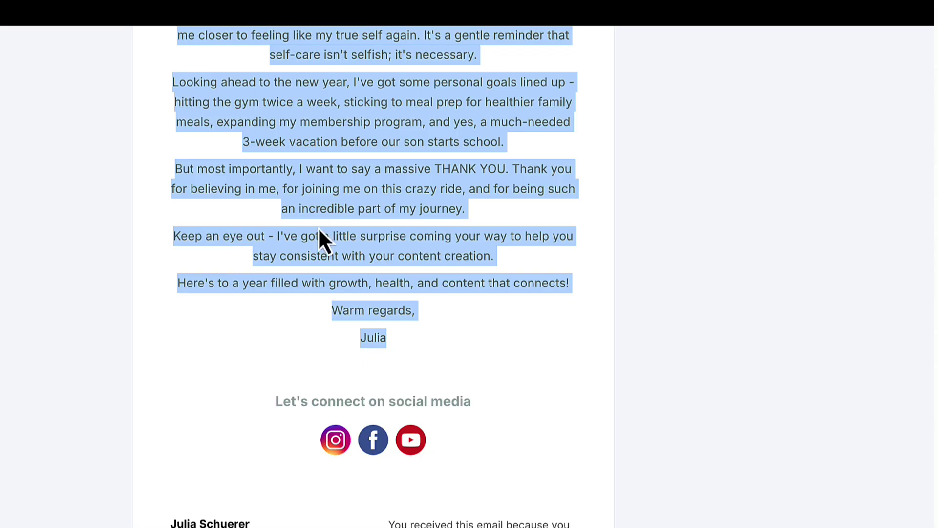
scroll(318, 235, up, 15)
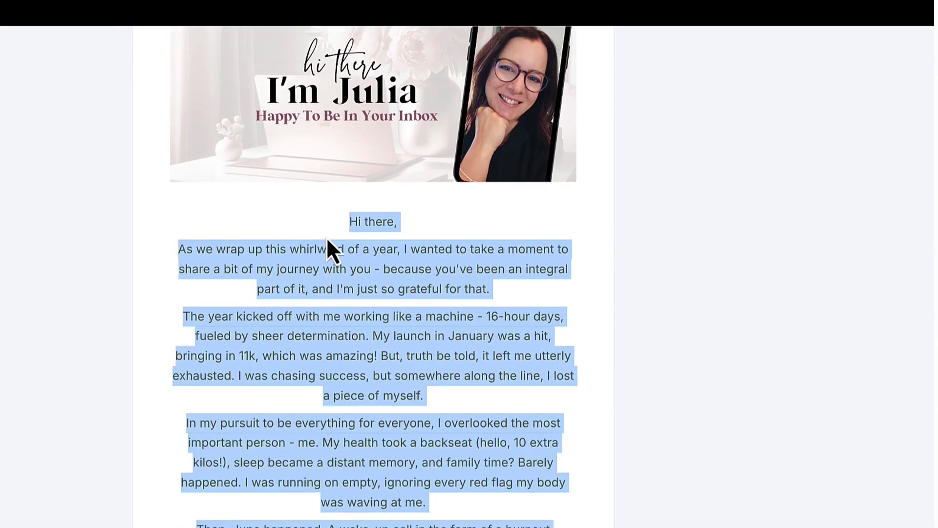
click(324, 225)
drag(180, 248, 510, 290)
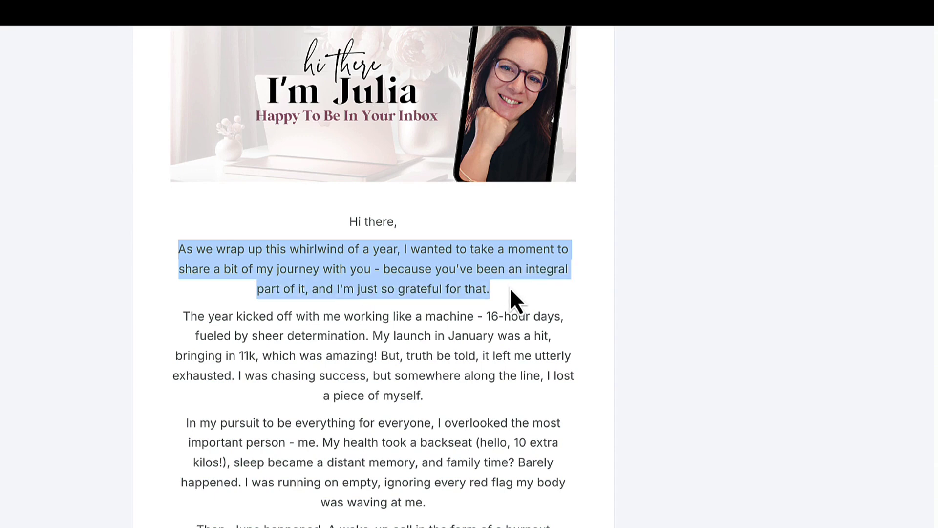
click(197, 272)
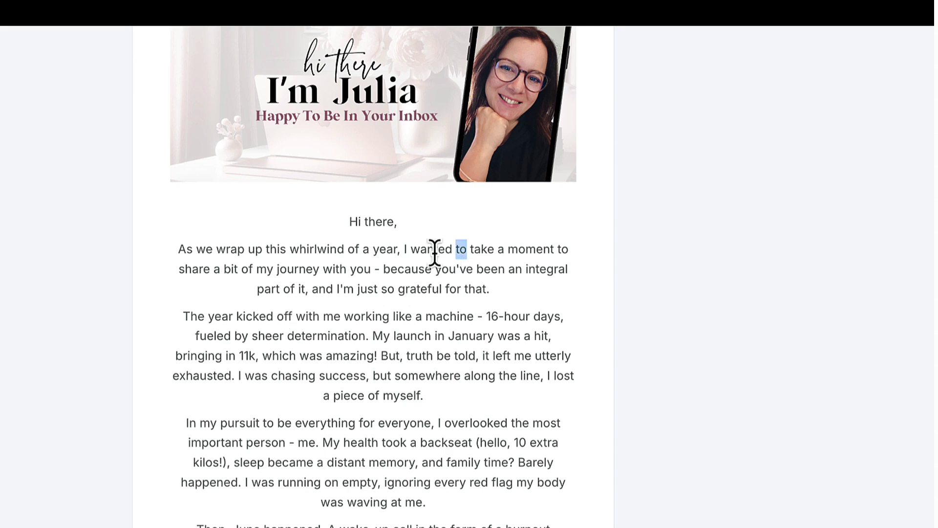
triple_click(415, 250)
click(284, 284)
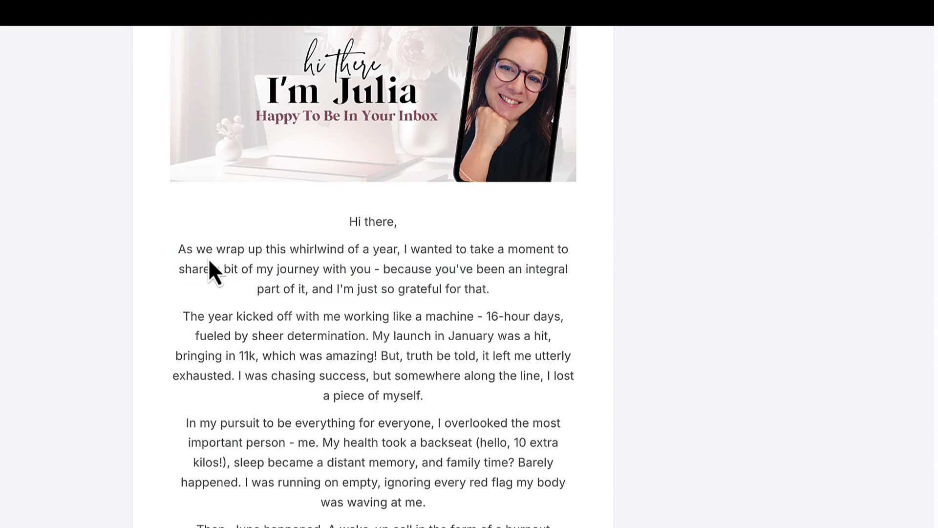
drag(186, 249, 492, 288)
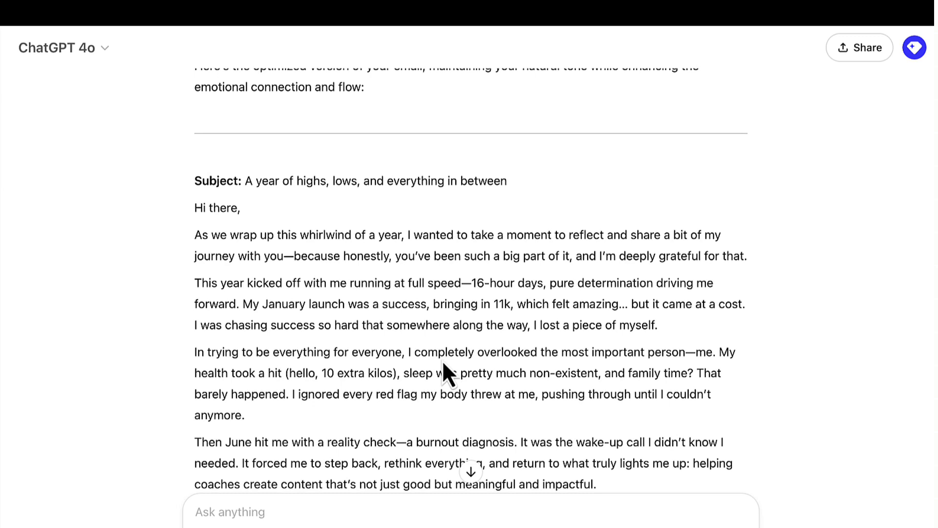
Begin a follow-up message to ChatGPT with "I want you to re-write the email in a way that I would do"
text(I)
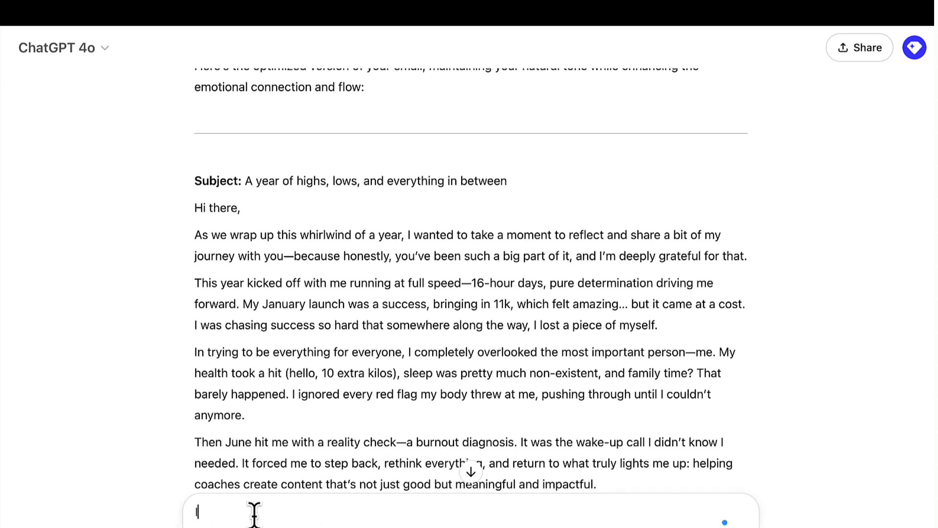
key(BackSpace)
text(I want you to re-)
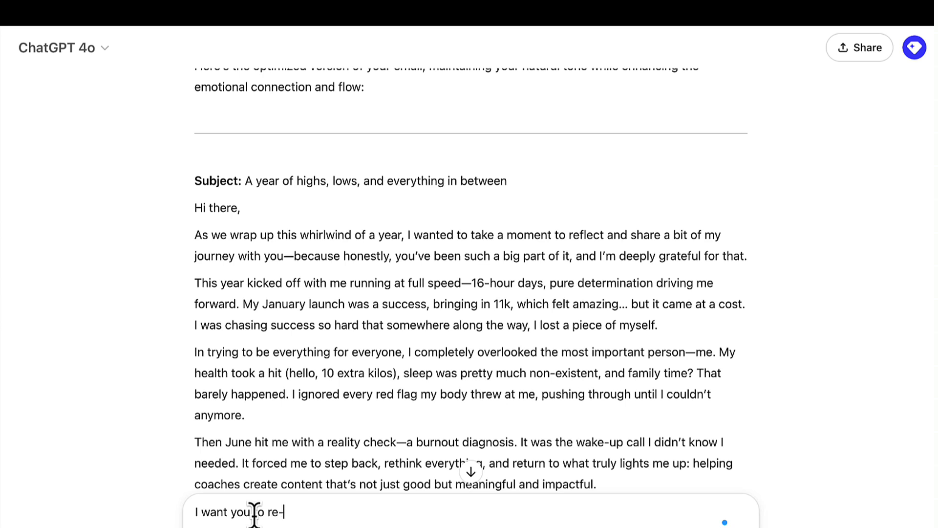
text(write the email in )
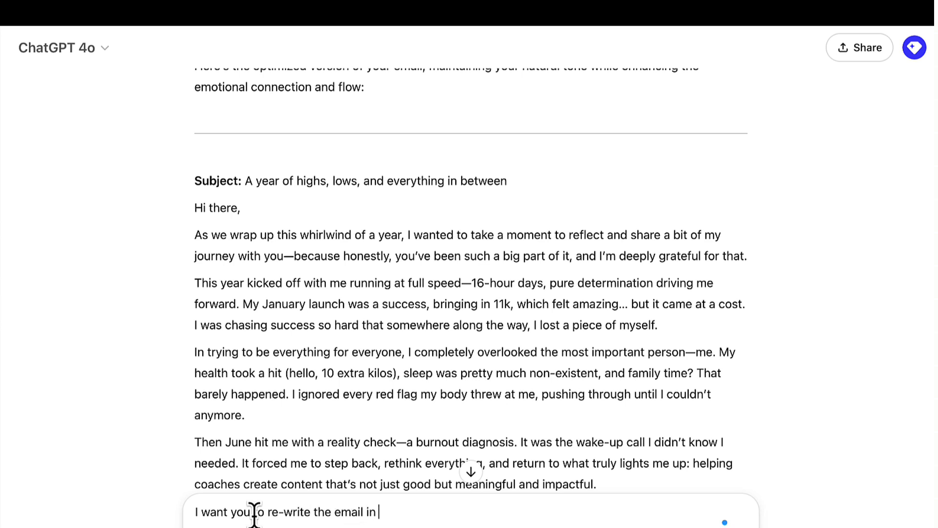
text(a way th)
key(BackSpace)
text(ay that I would do )
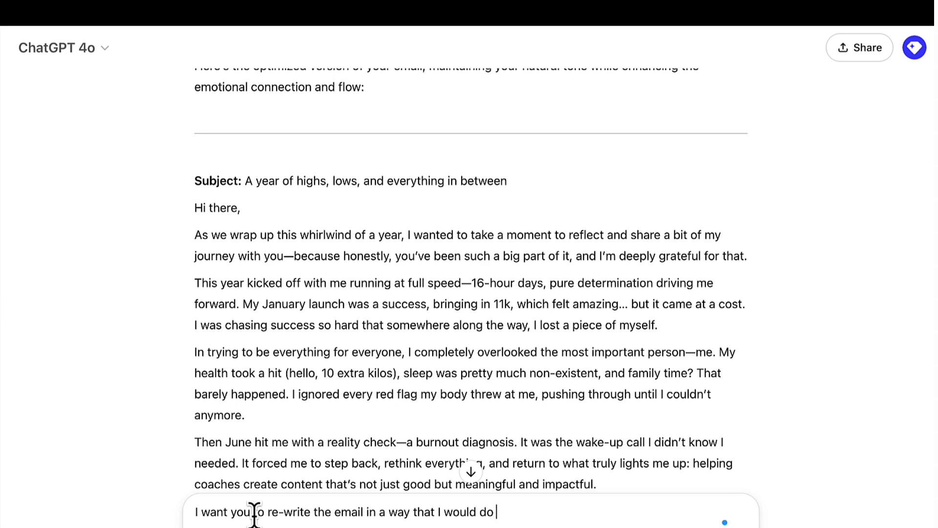
Continue the follow-up message with "it. So you already know my writing style and I thin"
text(it. So you)
text( already know )
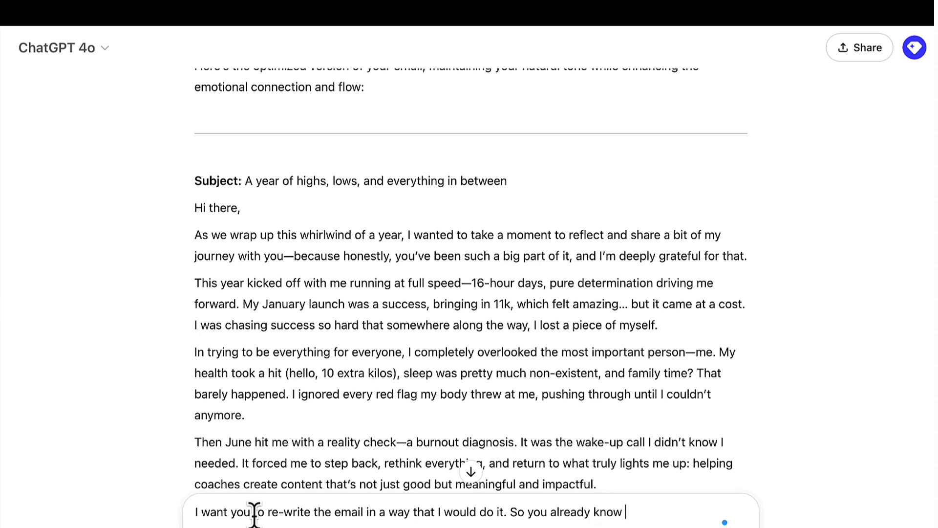
text(my writing style )
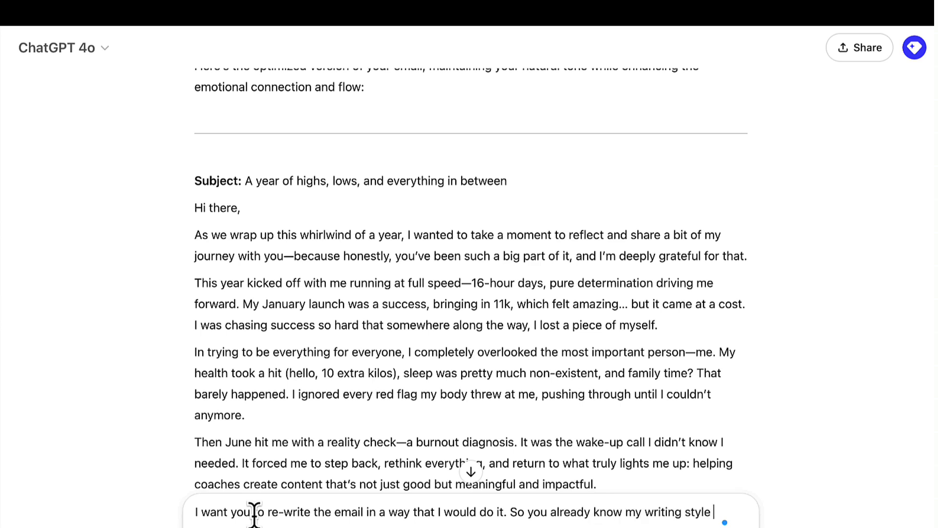
text(and I thin)
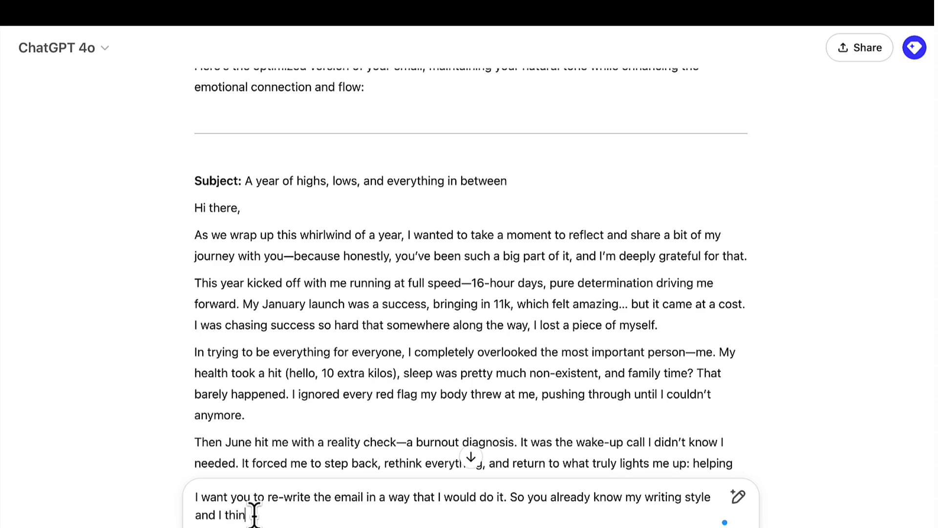
Extend the unfinished sentence with "k you also know that I would not use"
text(k oyu)
key(BackSpace)
key(BackSpace)
key(BackSpace)
key(BackSpace)
text(you also know that I wo)
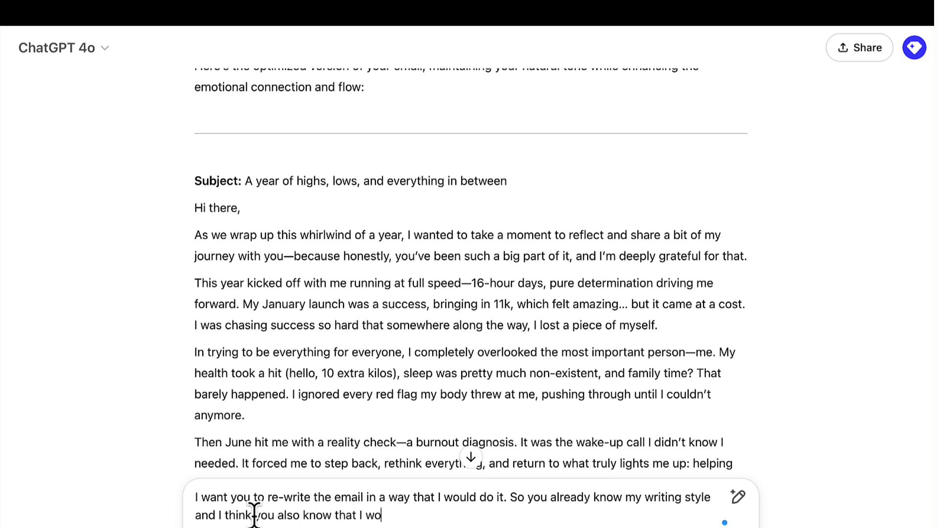
text(uld not use wrod)
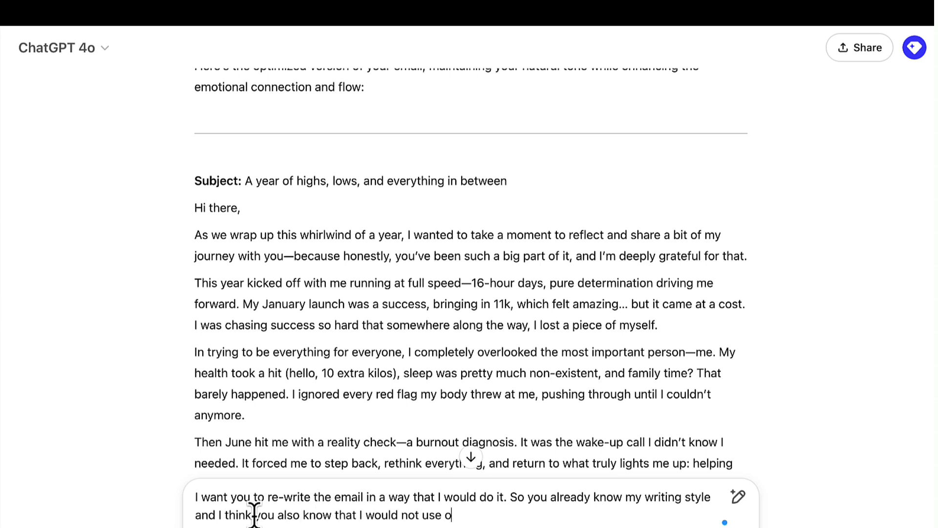